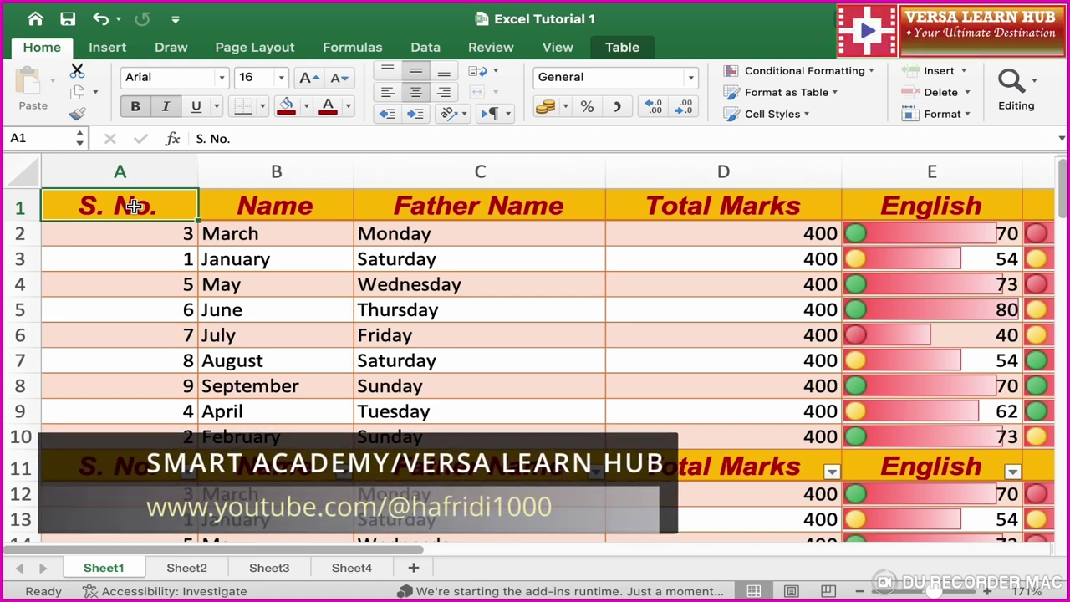
Step: Switch to the Review tab to bring up the proofing tools for the student marks sheet
left_click(492, 48)
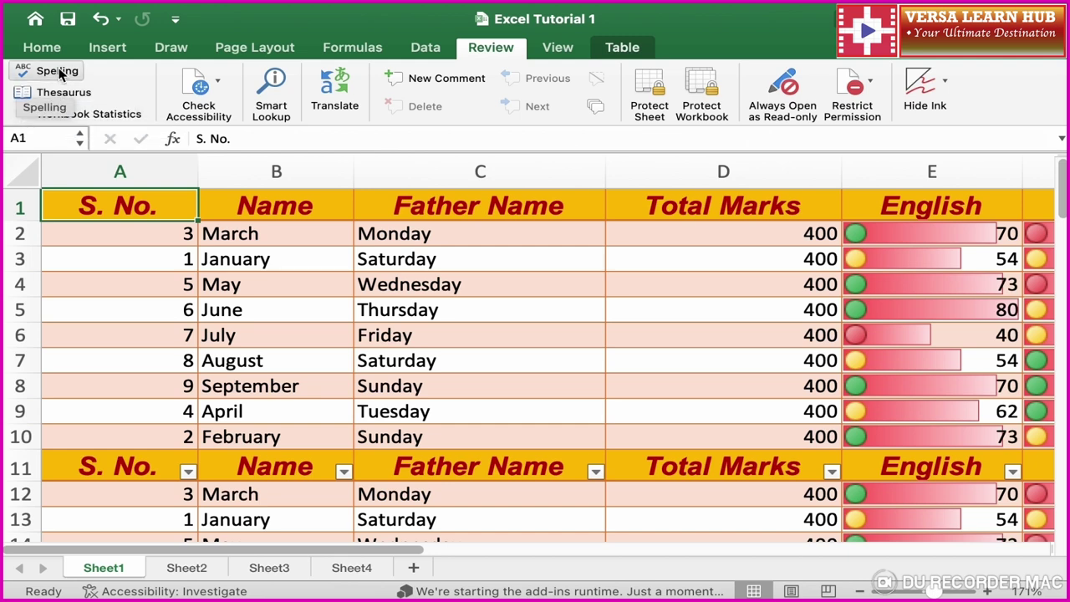
Step: Run a spell check on the sheet, then change cell B6 from July to 'jullly'
left_click(56, 71)
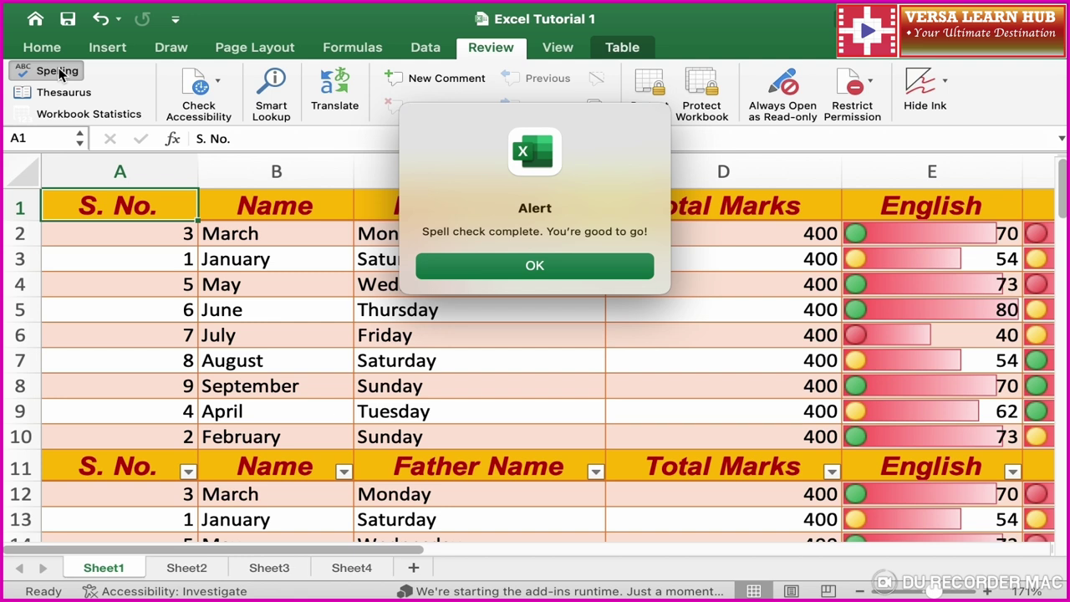
left_click(549, 265)
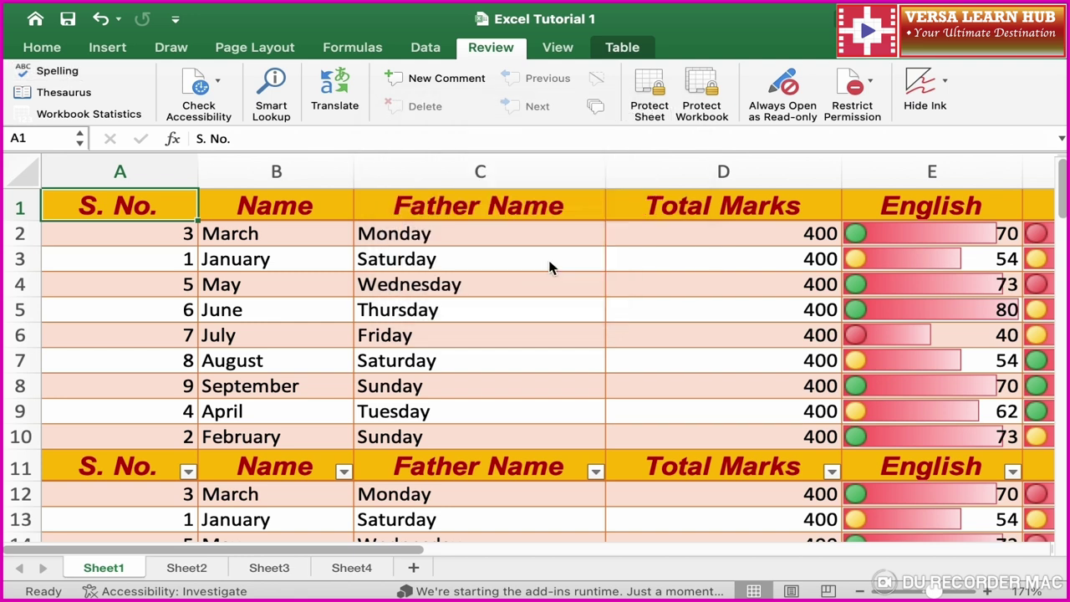
left_click(253, 340)
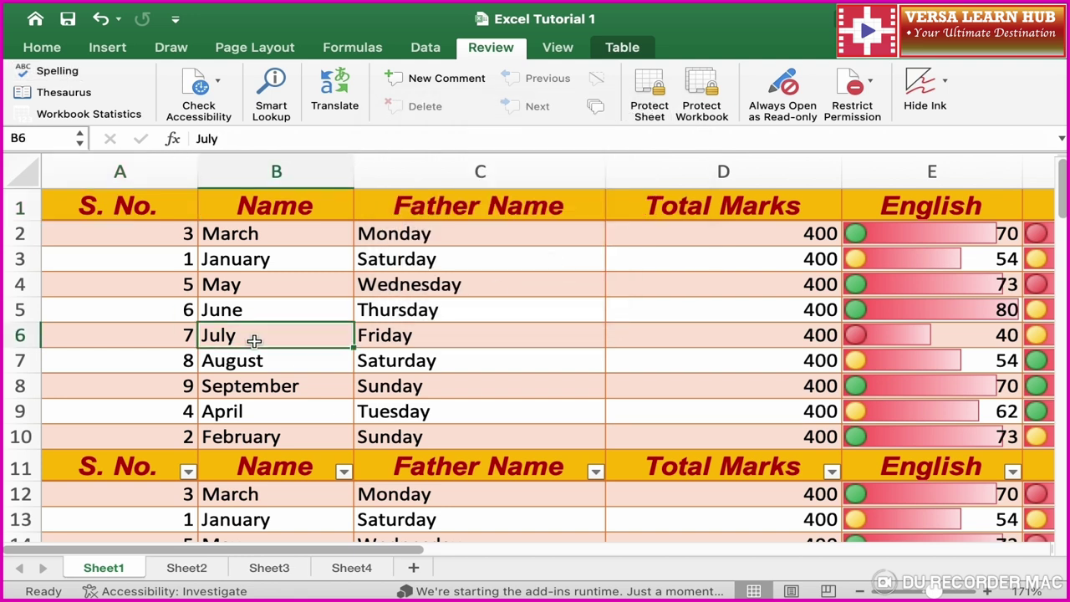
type("jullly")
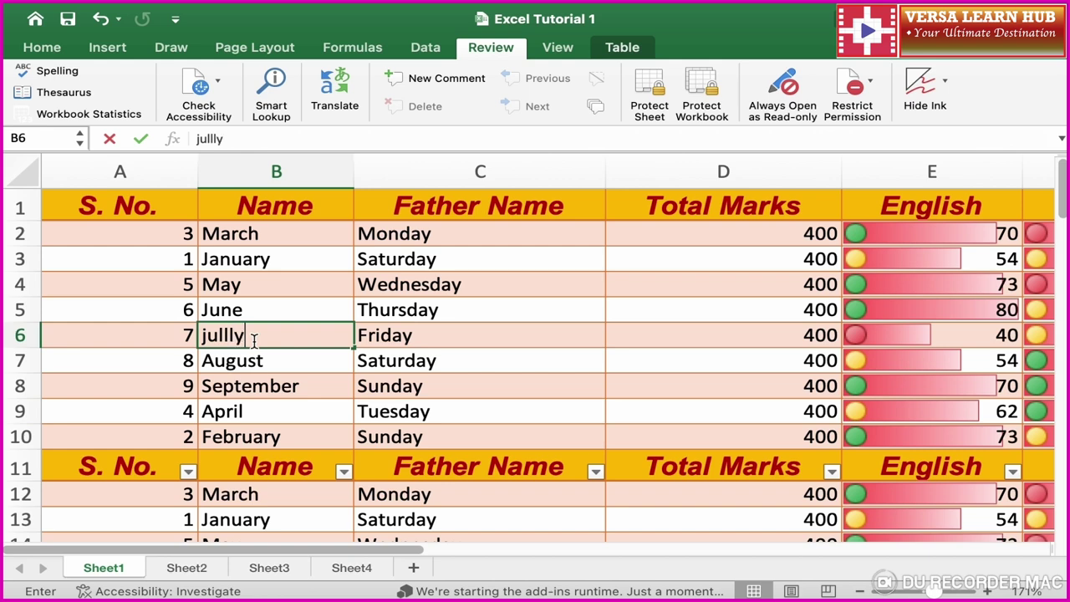
key("Return")
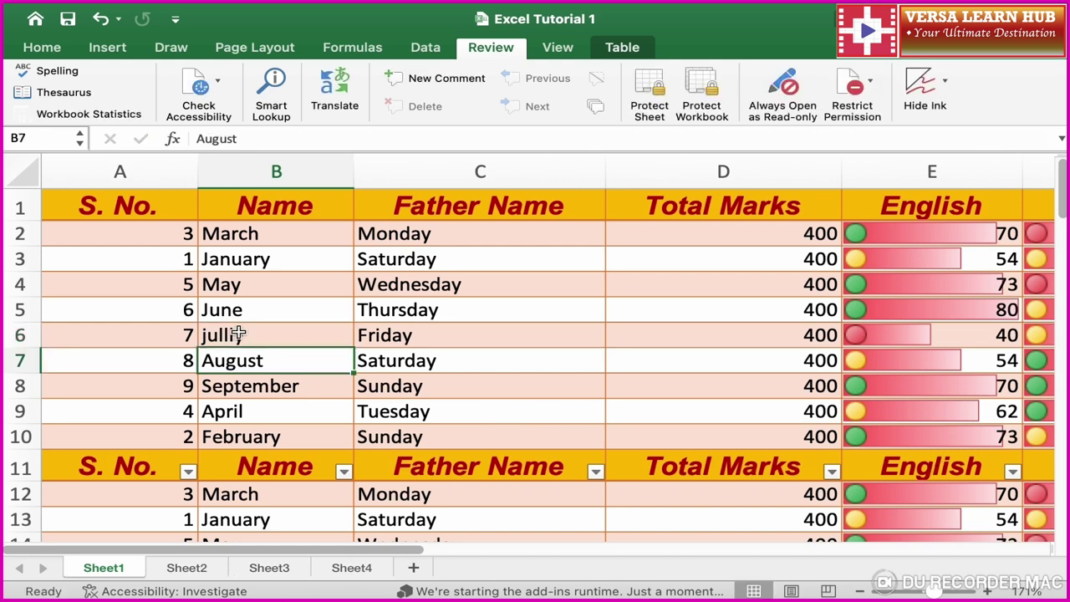
Step: Rerun the spell check, which flags 'jullly' and suggests 'jolly', and cancel it without correcting
left_click(239, 335)
left_click(56, 72)
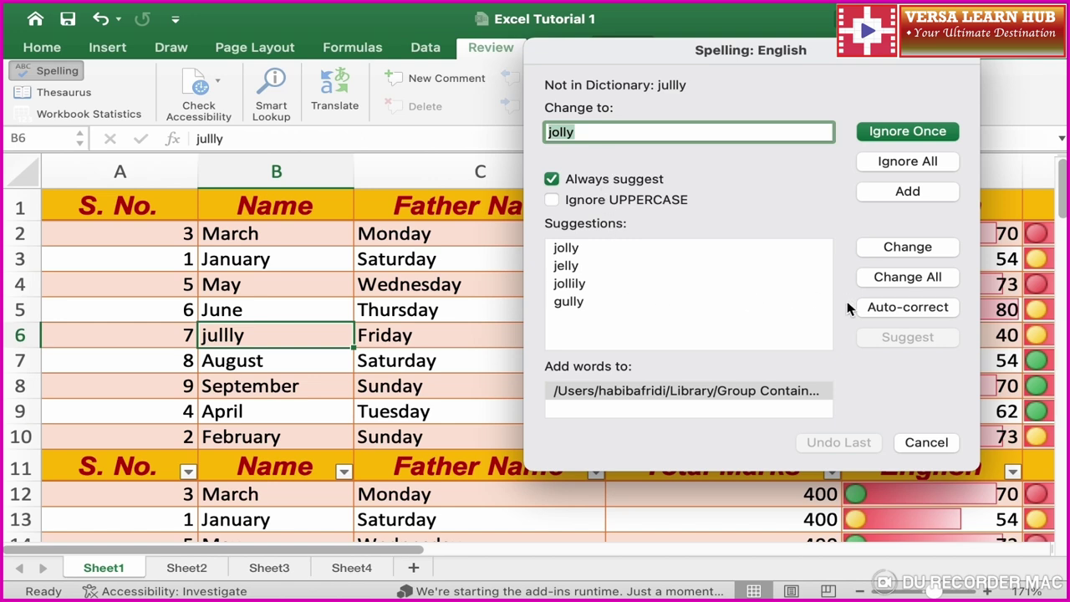
left_click(926, 442)
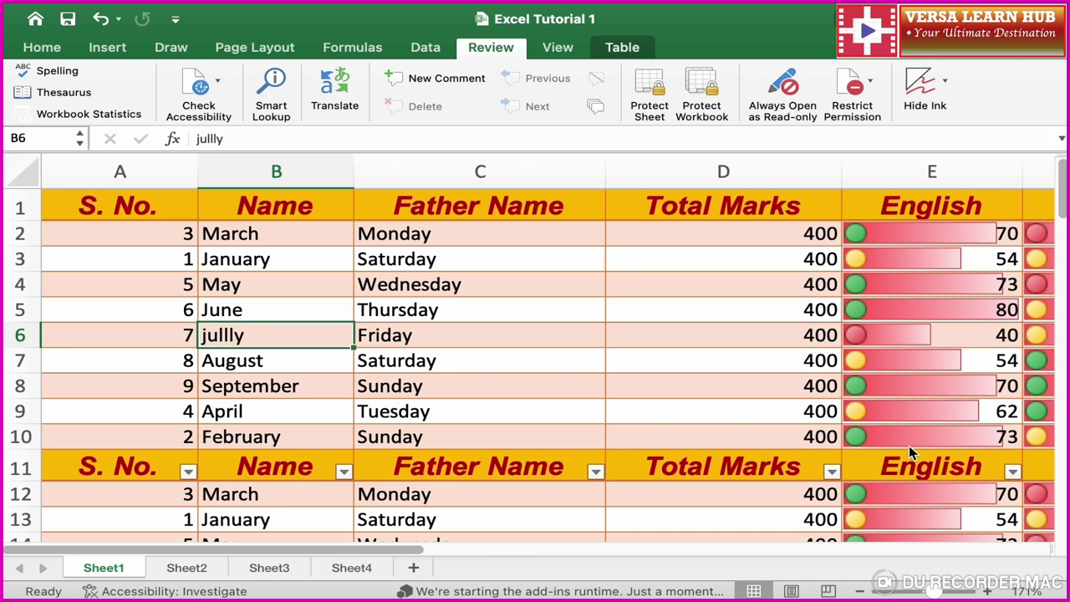
Step: Undo the misspelling so B6 reads July, then look up synonyms for Wednesday in C4 and close the Thesaurus
key("ctrl+z")
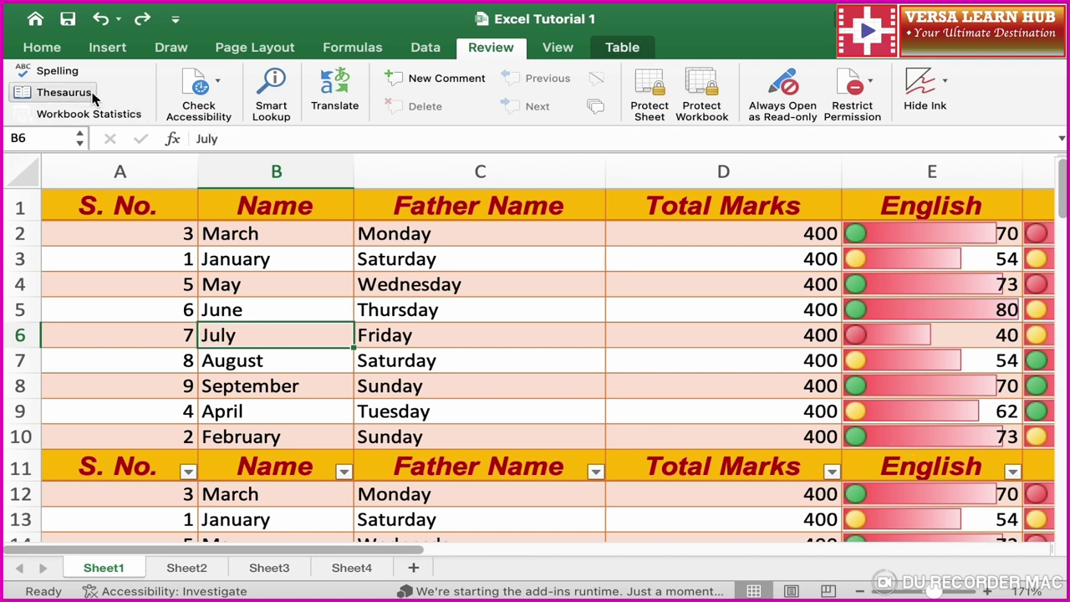
left_click(411, 287)
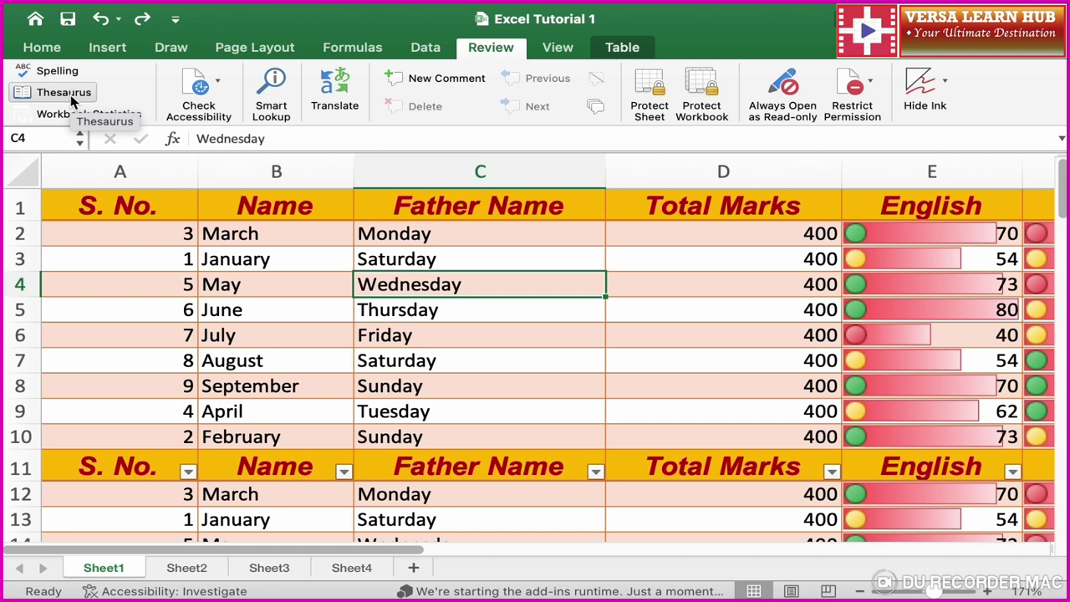
left_click(70, 93)
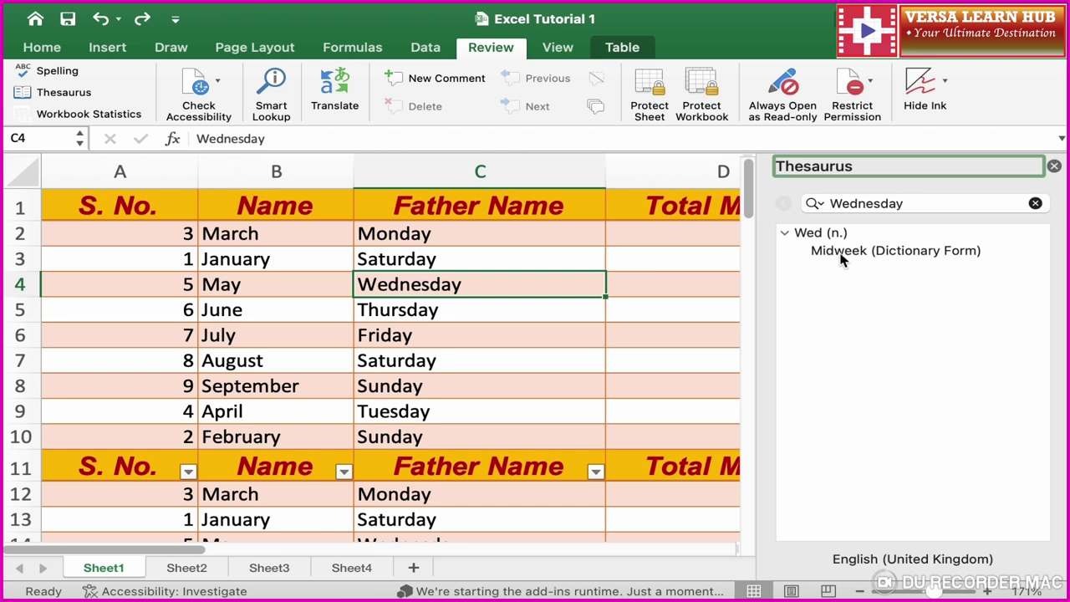
left_click(1054, 166)
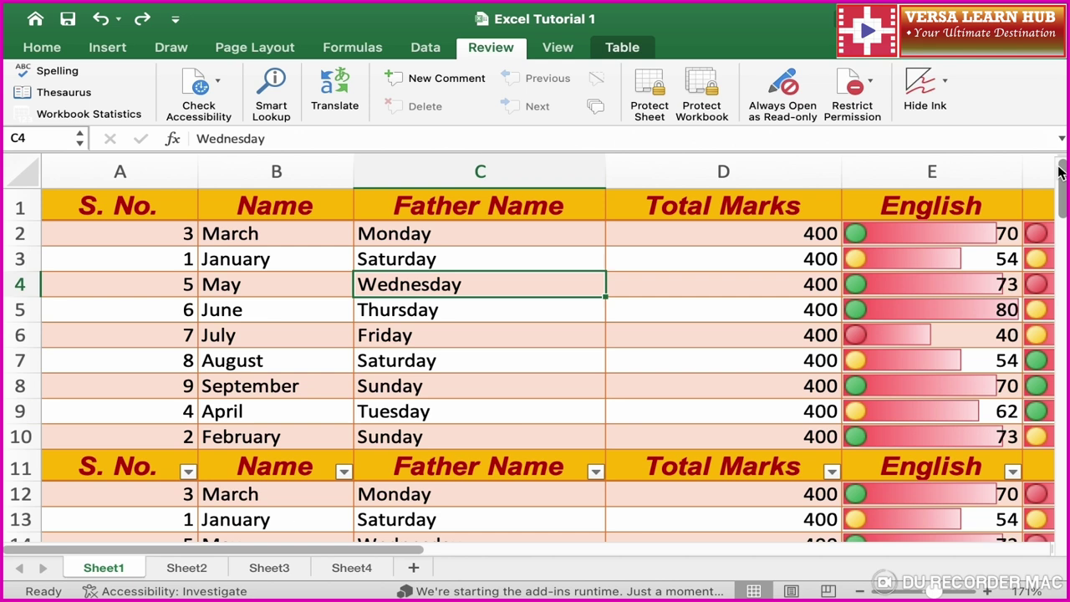
Step: Open Workbook Statistics, showing 4 sheets, 1596 data cells, 11 tables and 450 formulas
left_click(97, 116)
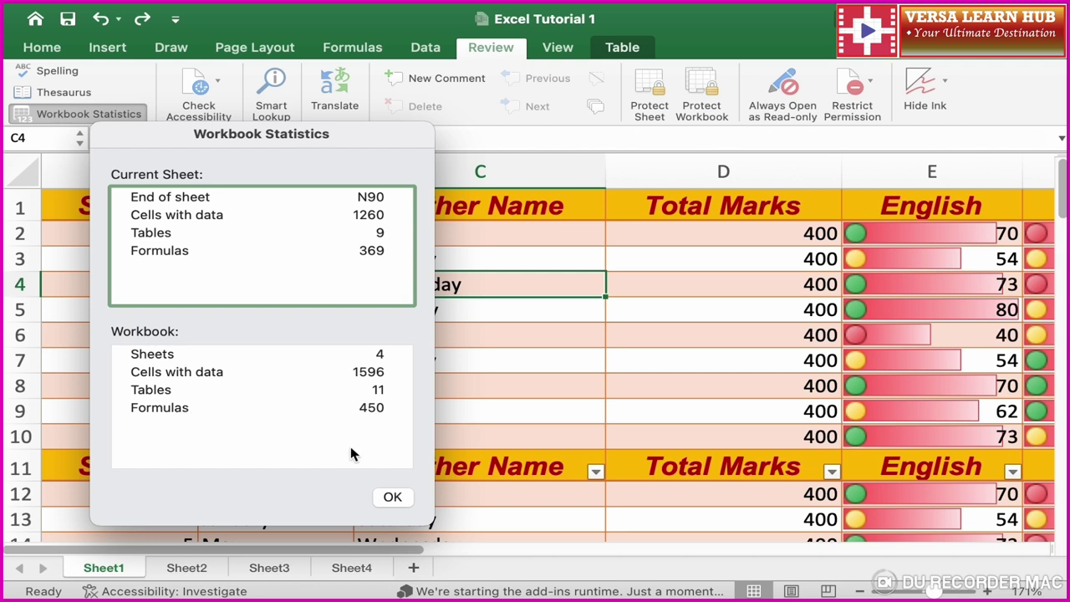
Step: Close the Workbook Statistics dialog to return to the marks table on Sheet1
left_click(392, 497)
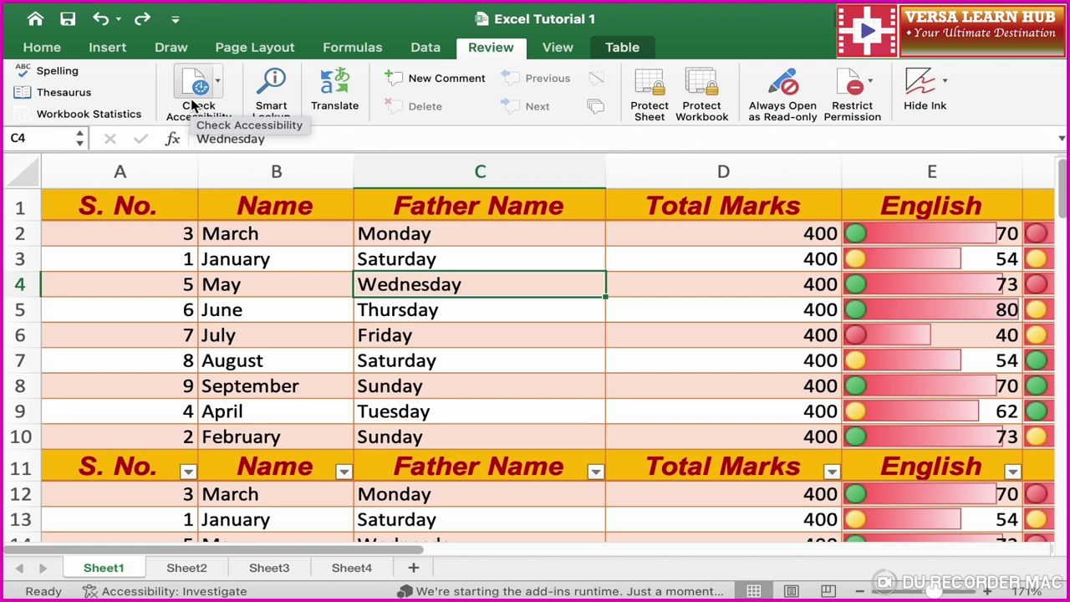
left_click(194, 98)
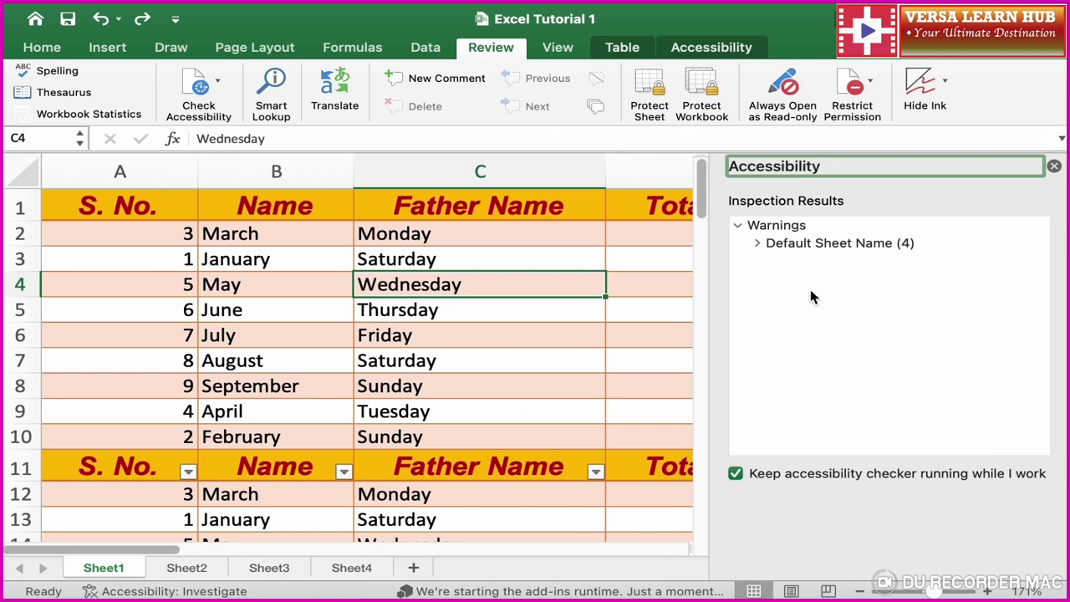
left_click(756, 243)
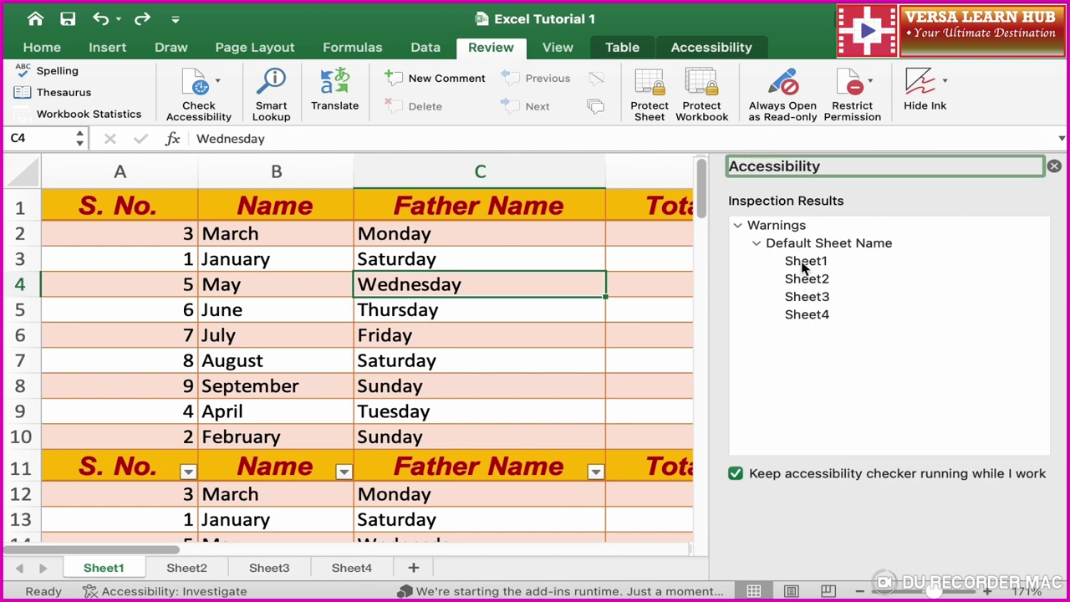
left_click(758, 245)
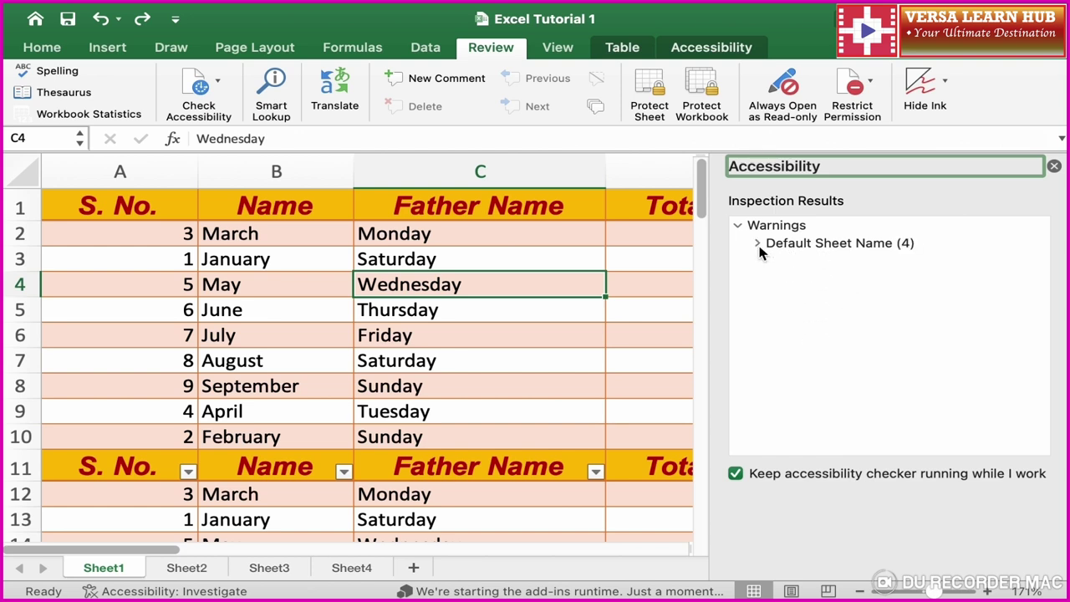
left_click(1054, 167)
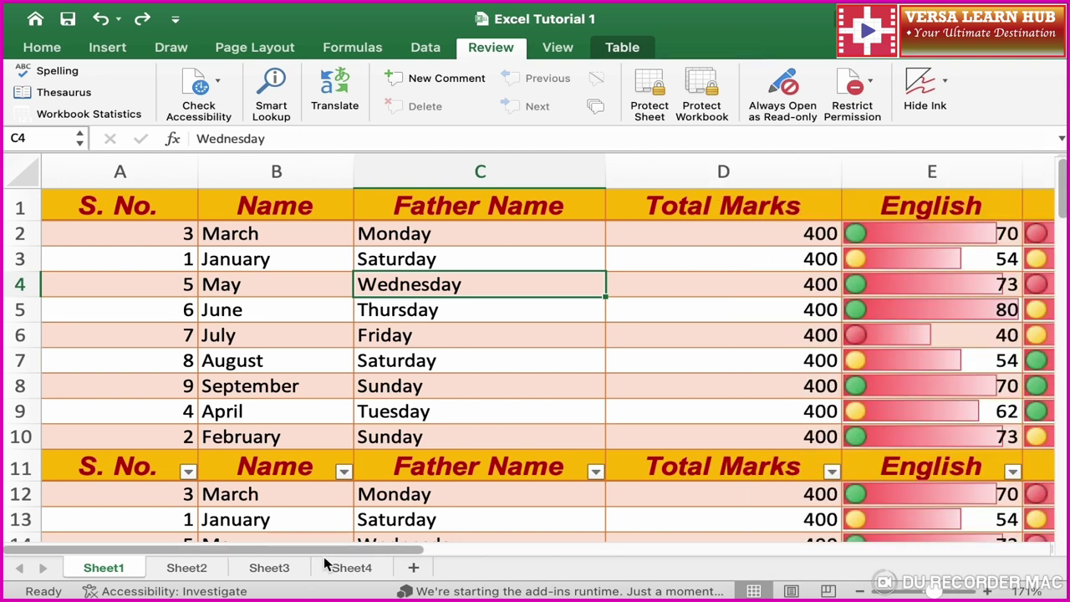
Step: Rename Sheet1 to 'Main Table' and Sheet2 to 'Sort and Filters'
right_click(108, 575)
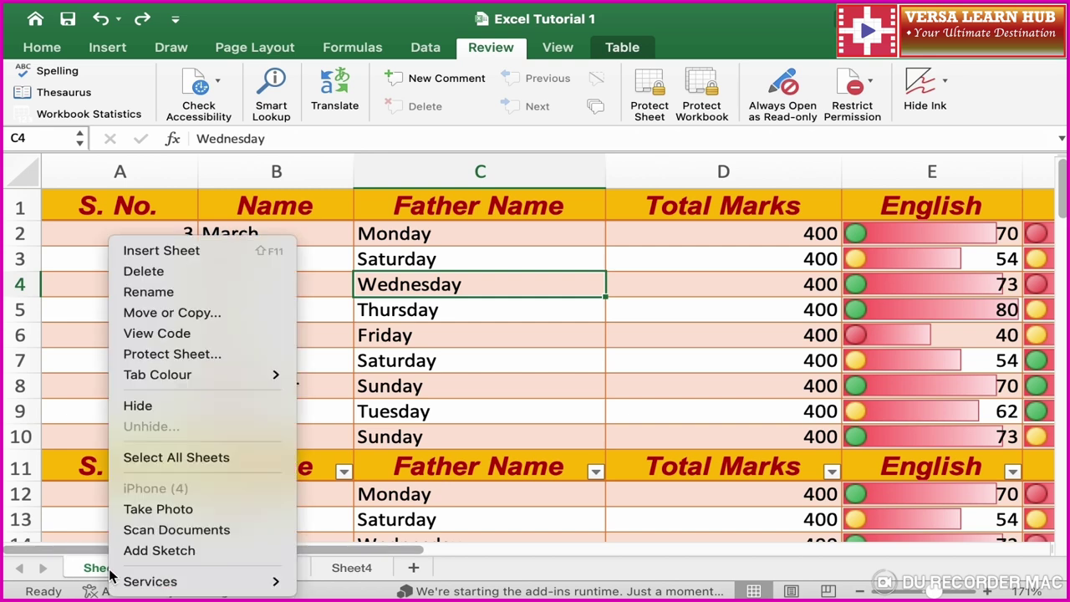
left_click(150, 290)
type("Main")
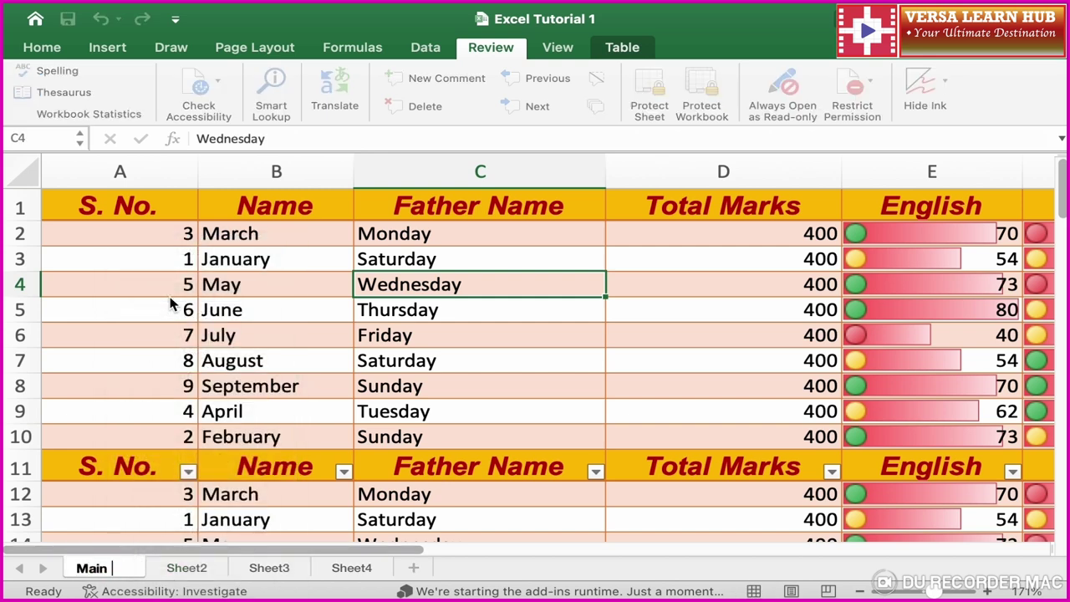
type(" Table")
key("Return")
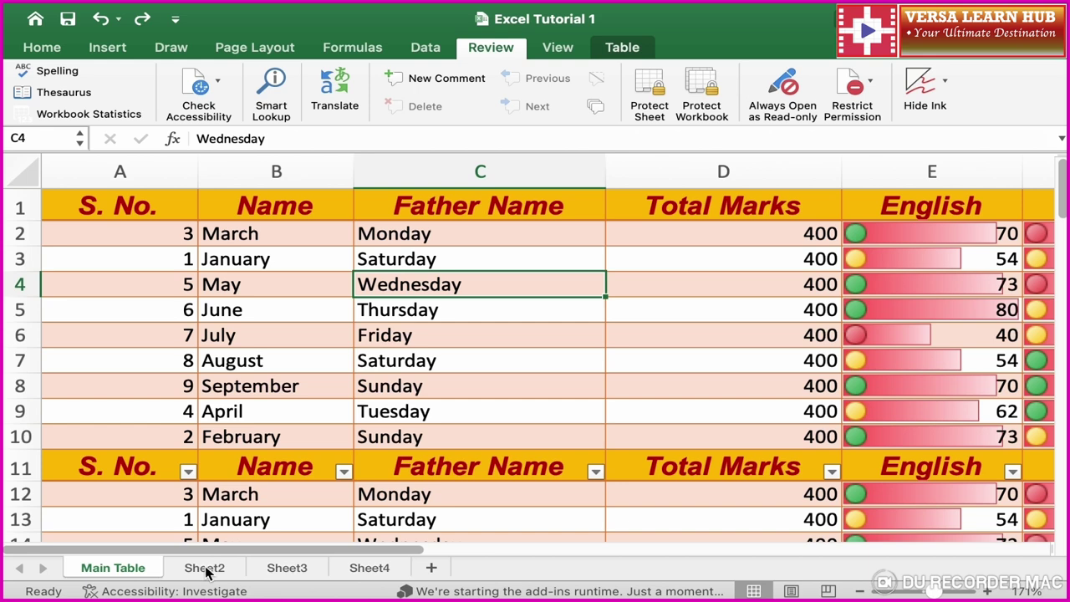
left_click(207, 570)
right_click(206, 571)
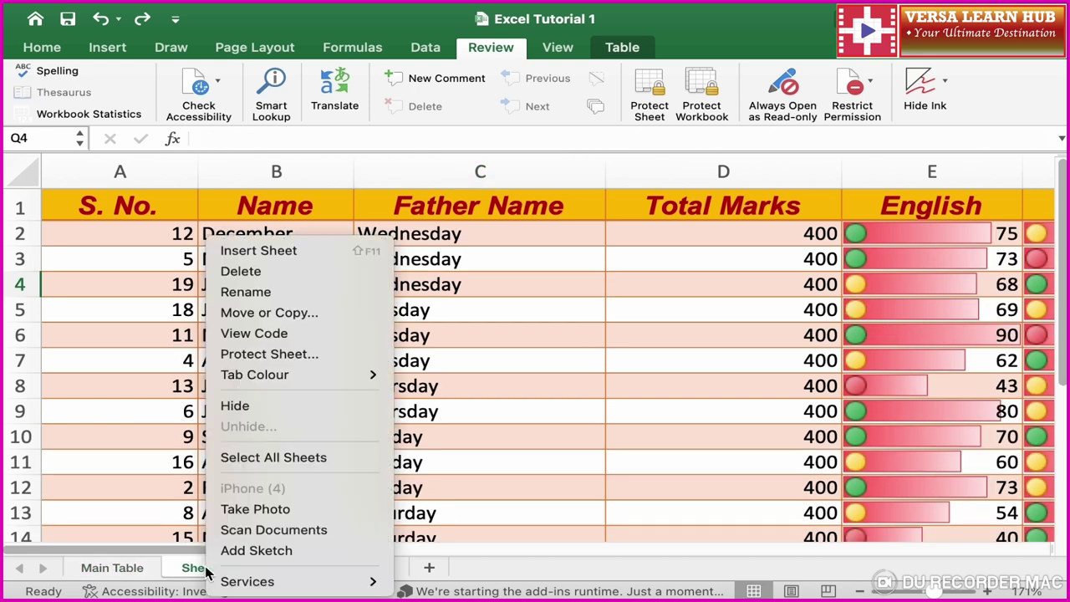
left_click(262, 293)
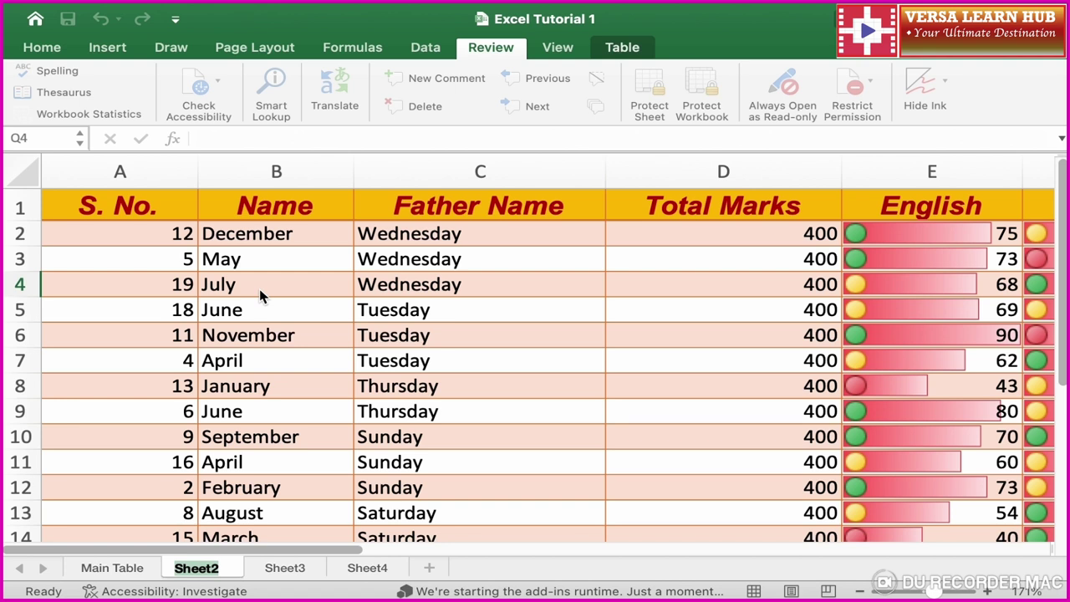
type("Sort and")
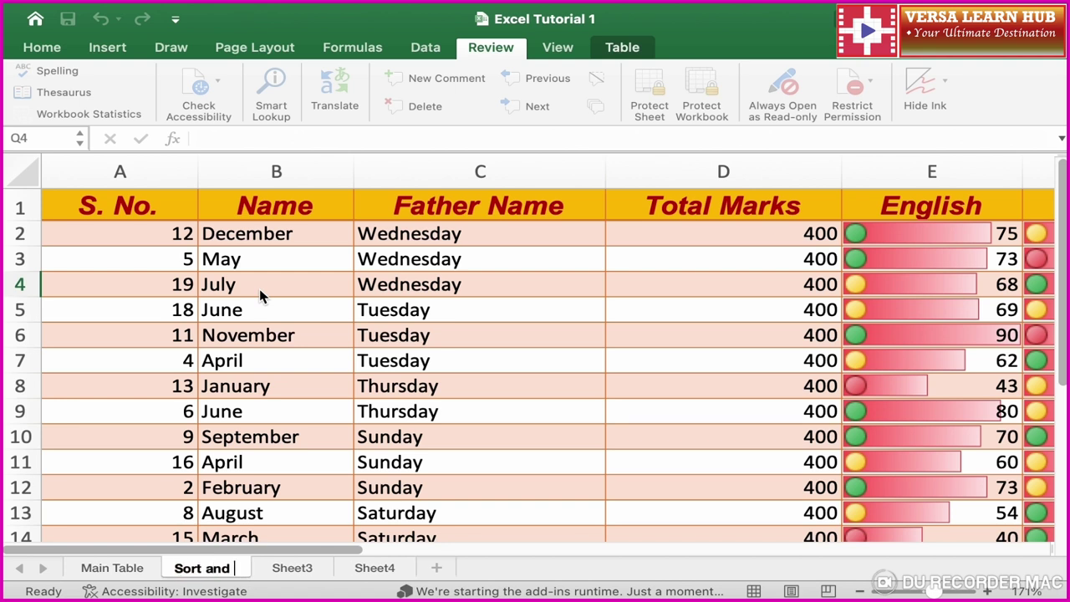
type(" Filters")
key("Return")
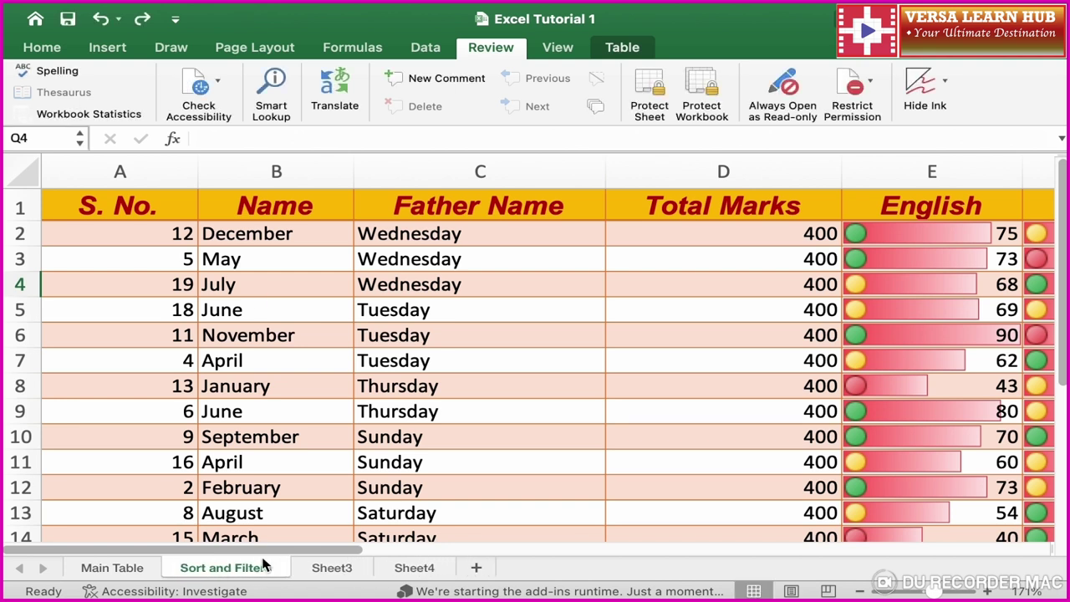
Step: Rename Sheet3 to 'Consolidate' and return to the Main Table sheet
left_click(341, 568)
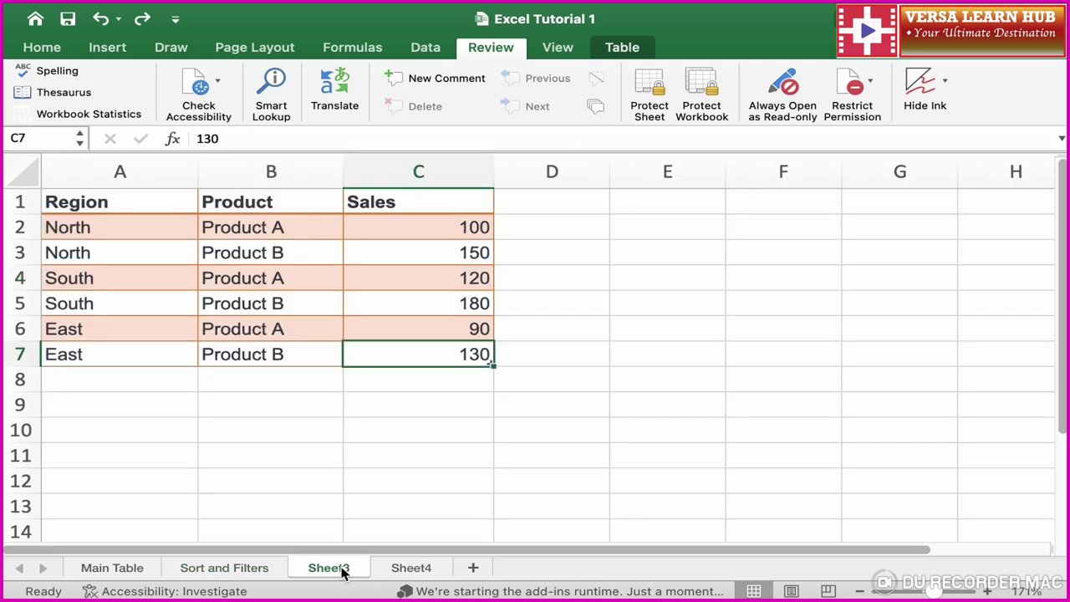
right_click(341, 568)
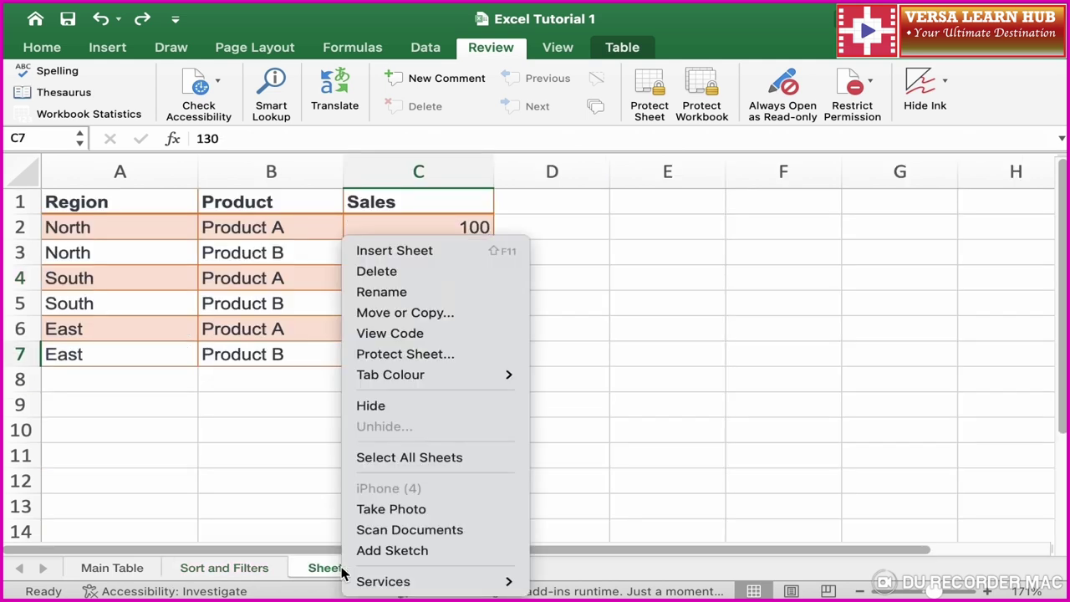
left_click(404, 292)
type("Con")
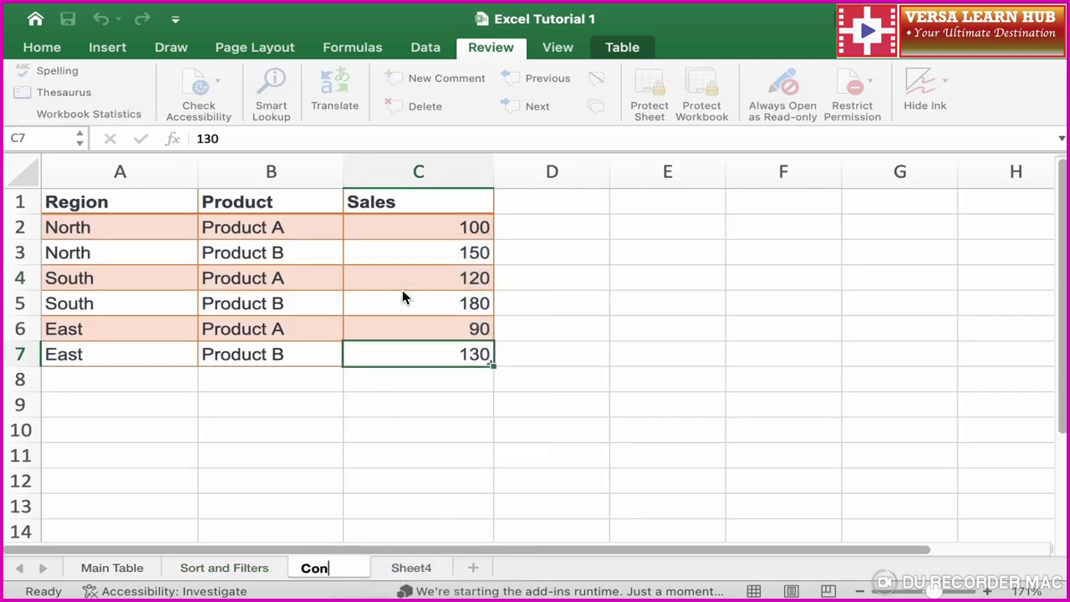
type("solidate")
left_click(568, 301)
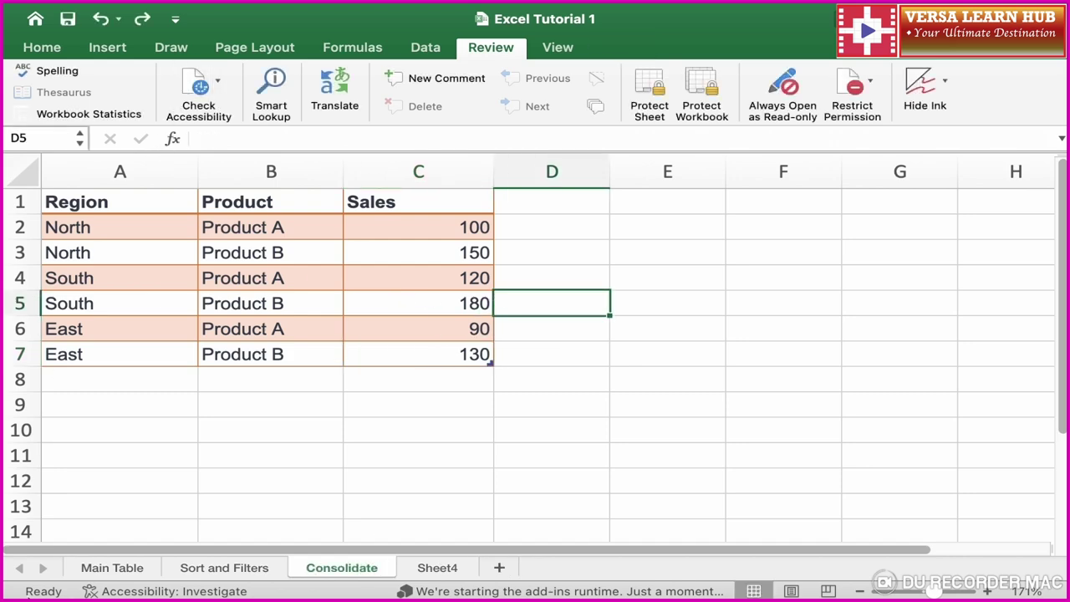
left_click(117, 567)
Step: Run the accessibility check, view the default sheet name warning, and close the results
left_click(198, 81)
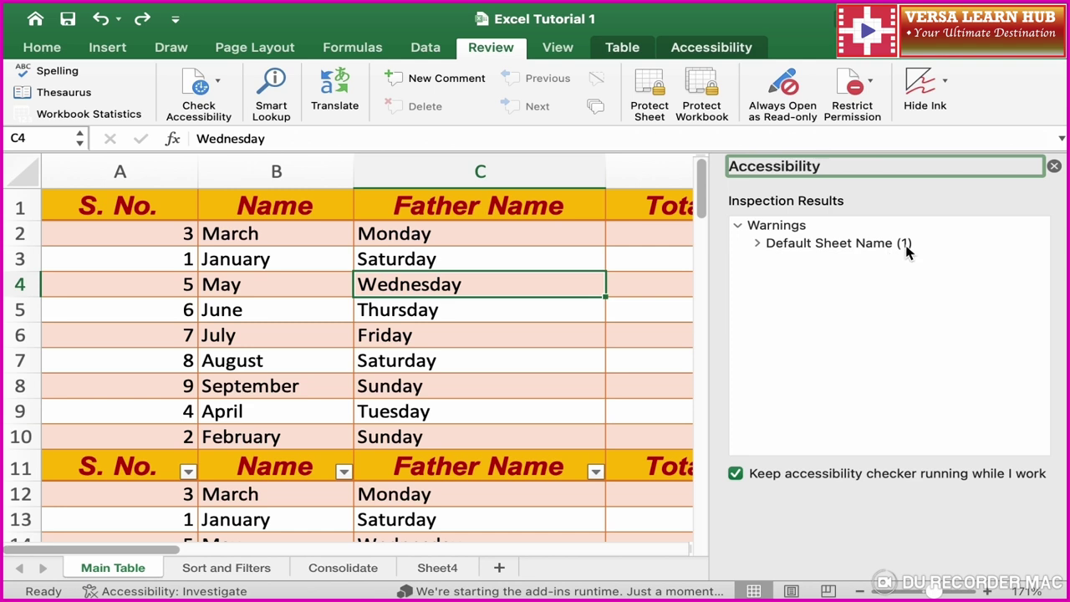
left_click(757, 244)
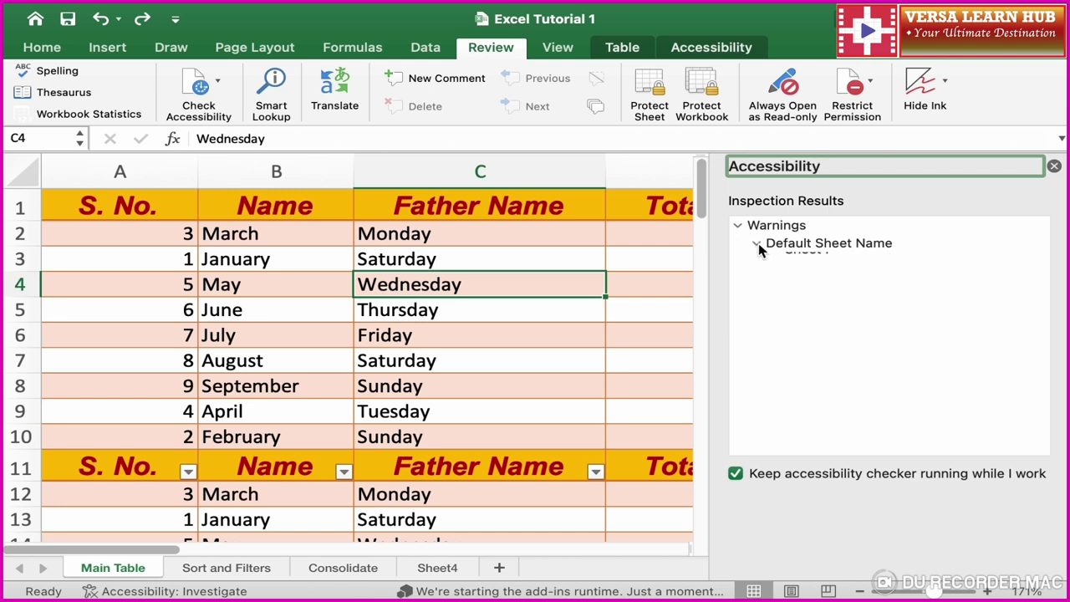
left_click(1054, 167)
Step: Format cell B4 (May) with red font color on a dark red fill
left_click(248, 288)
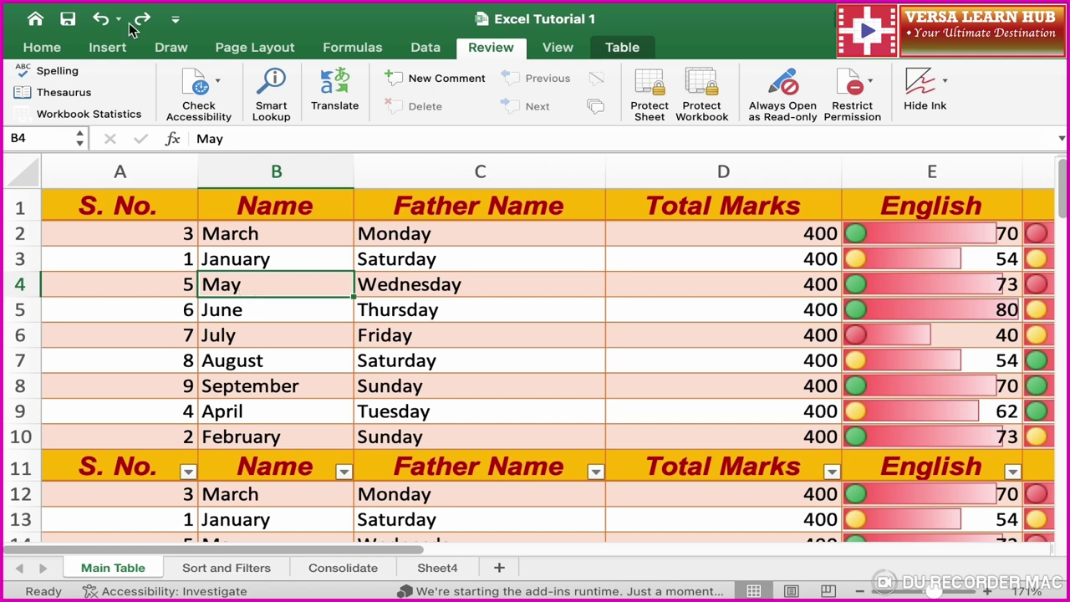
left_click(44, 50)
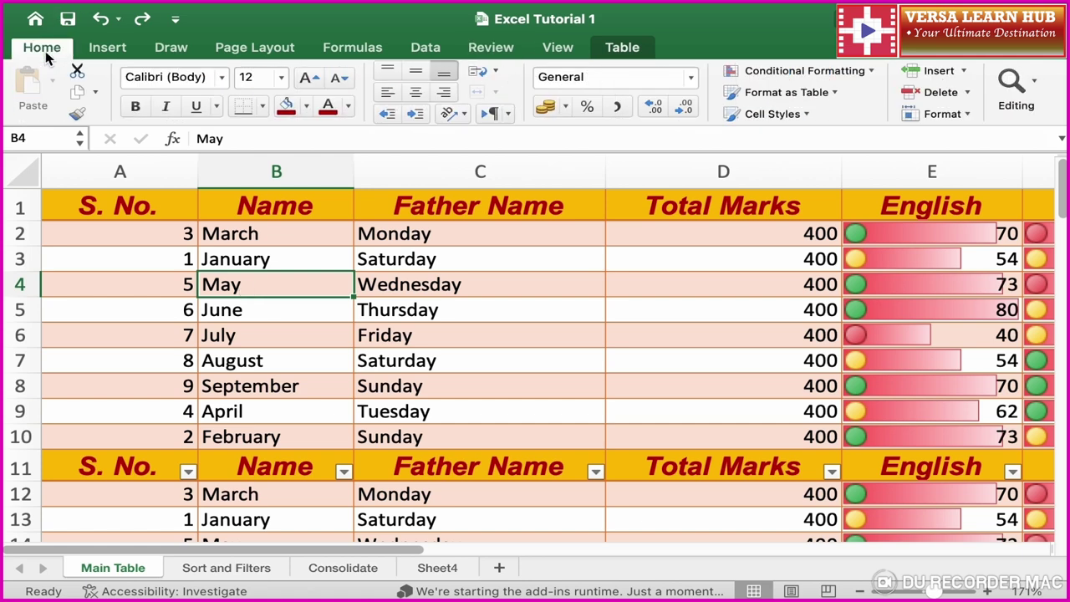
left_click(328, 107)
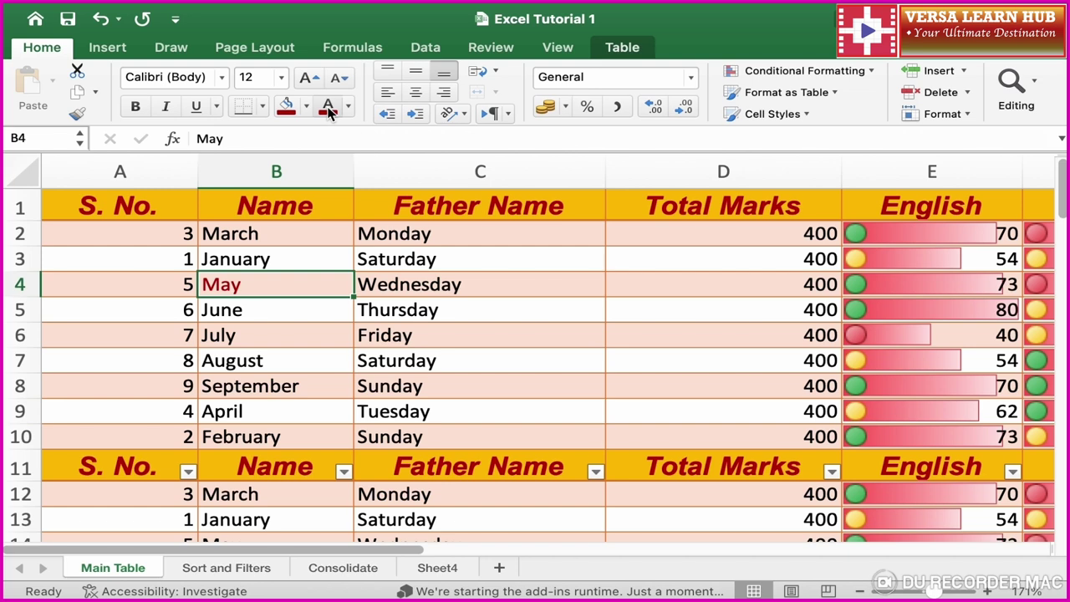
left_click(286, 107)
left_click(297, 314)
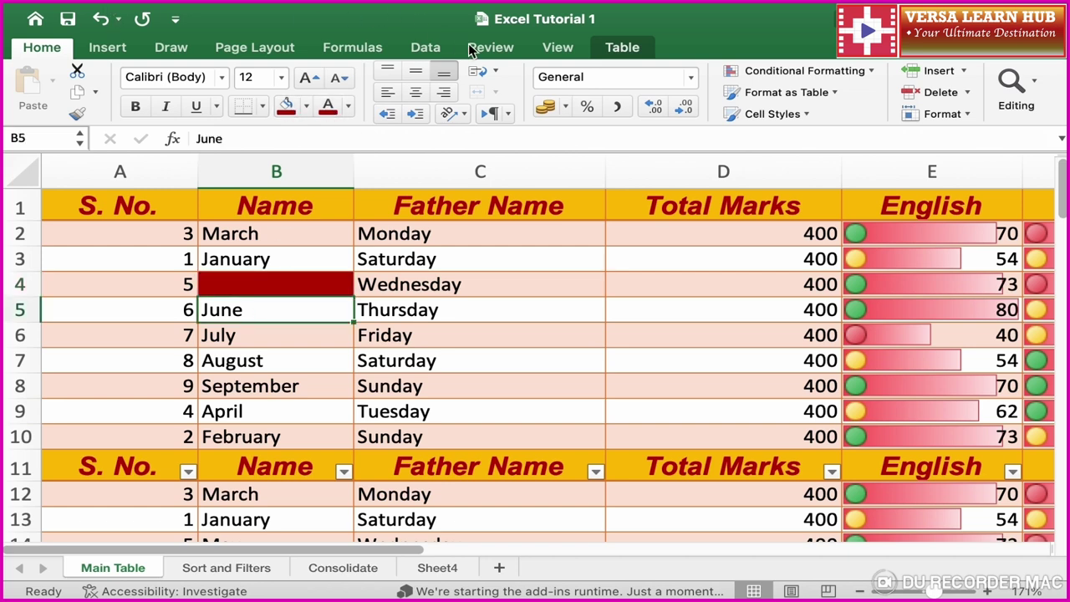
Step: Rerun the accessibility check to see B4's hard-to-read contrast warning, then close it
left_click(498, 47)
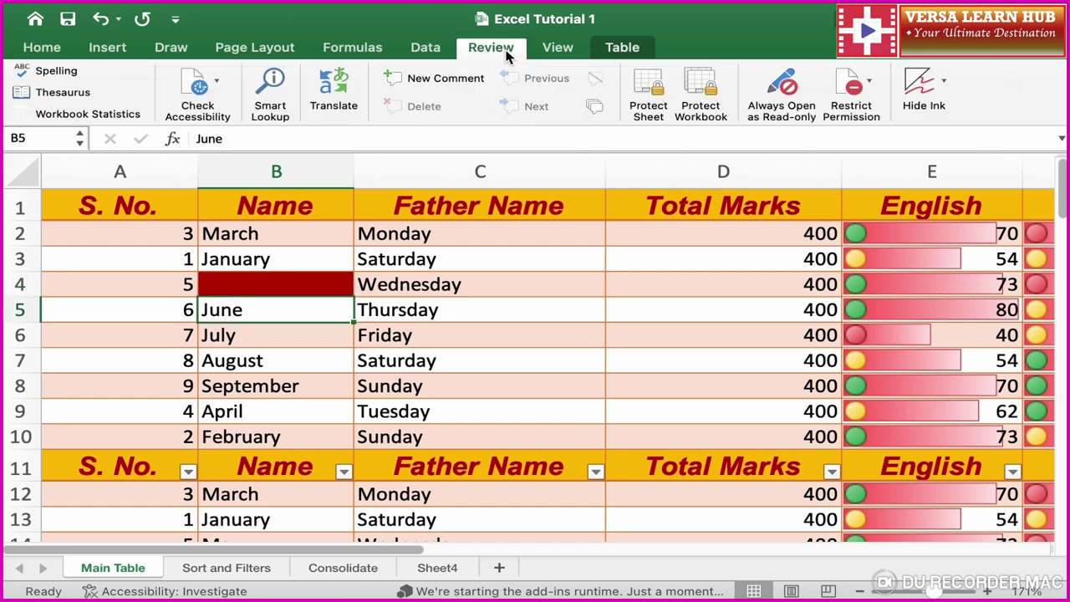
left_click(199, 91)
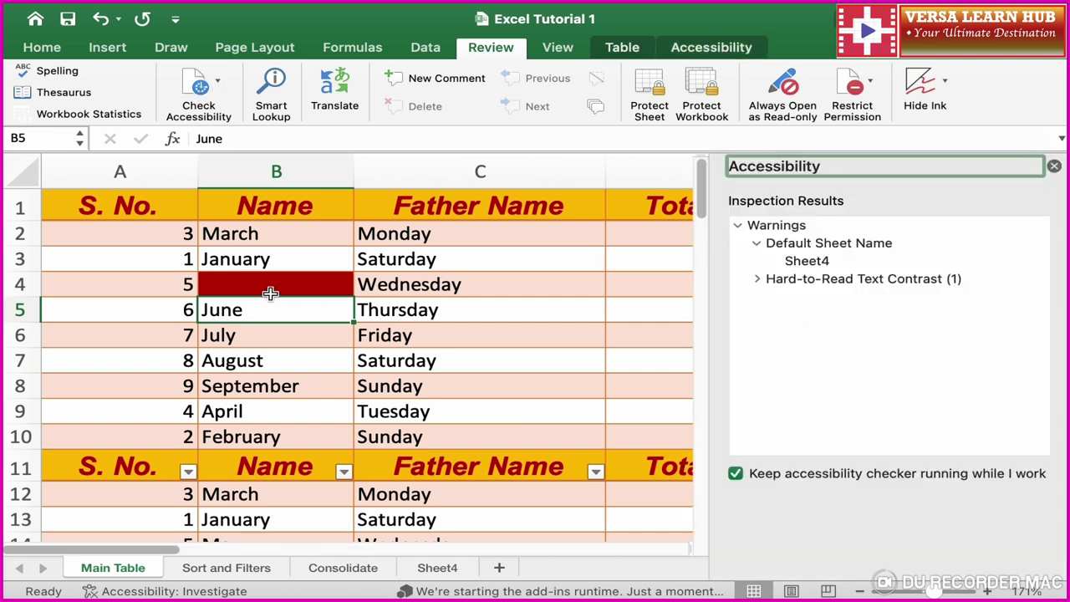
left_click(758, 280)
left_click(1055, 166)
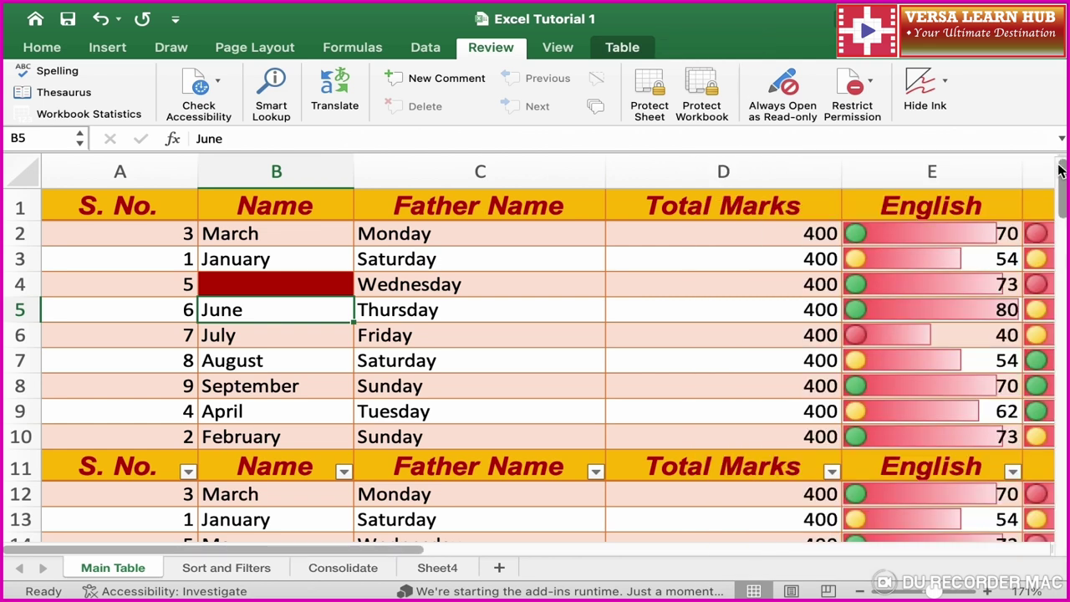
Step: Undo B4's dark red fill, then Smart Lookup 'Thursday' from C5, browse the results and close
key("ctrl+z")
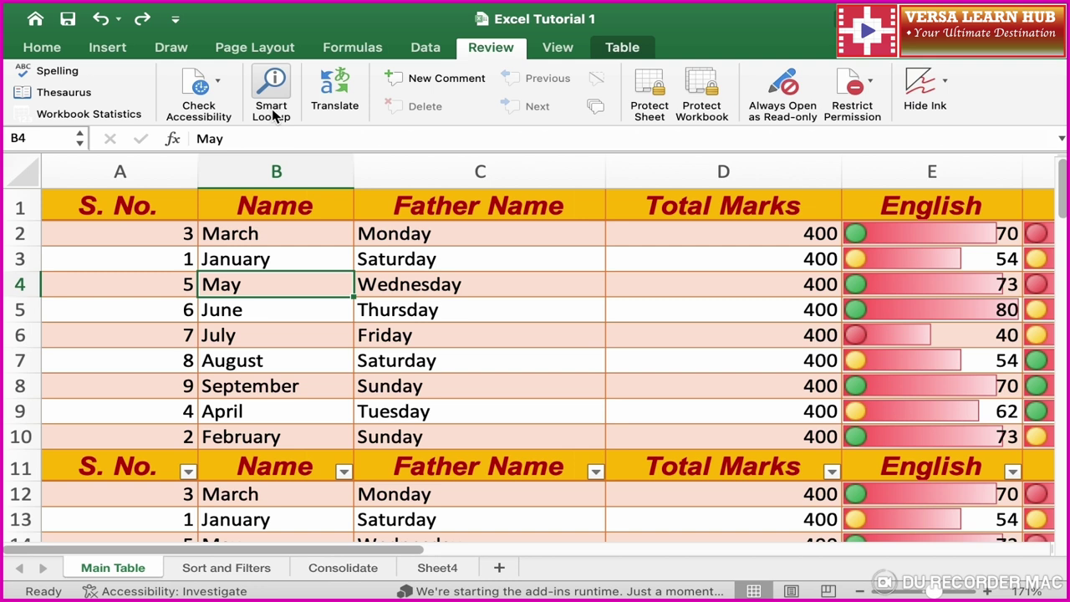
left_click(438, 310)
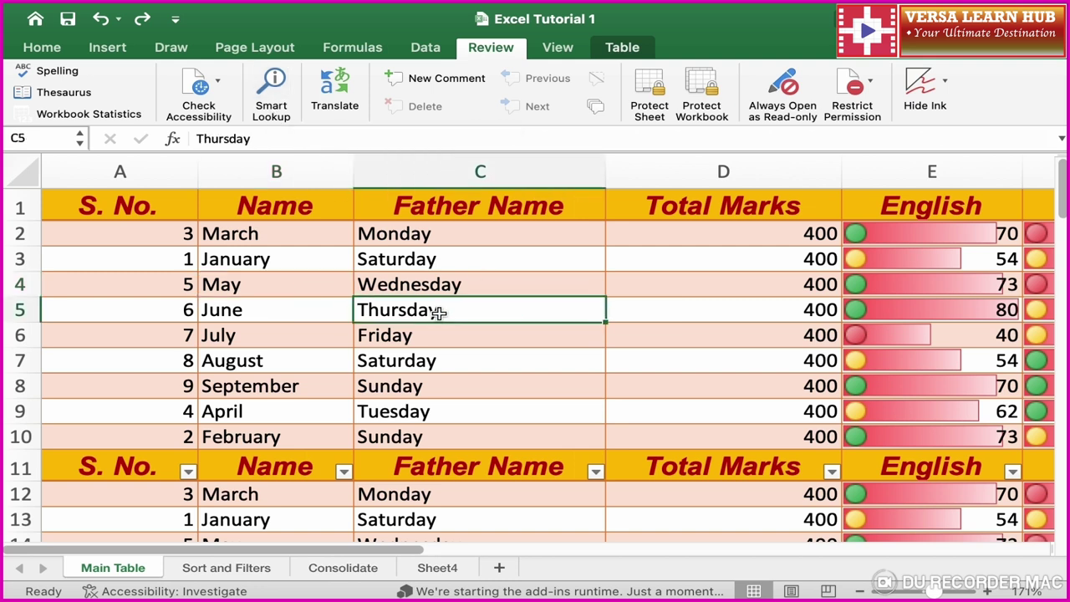
left_click(270, 86)
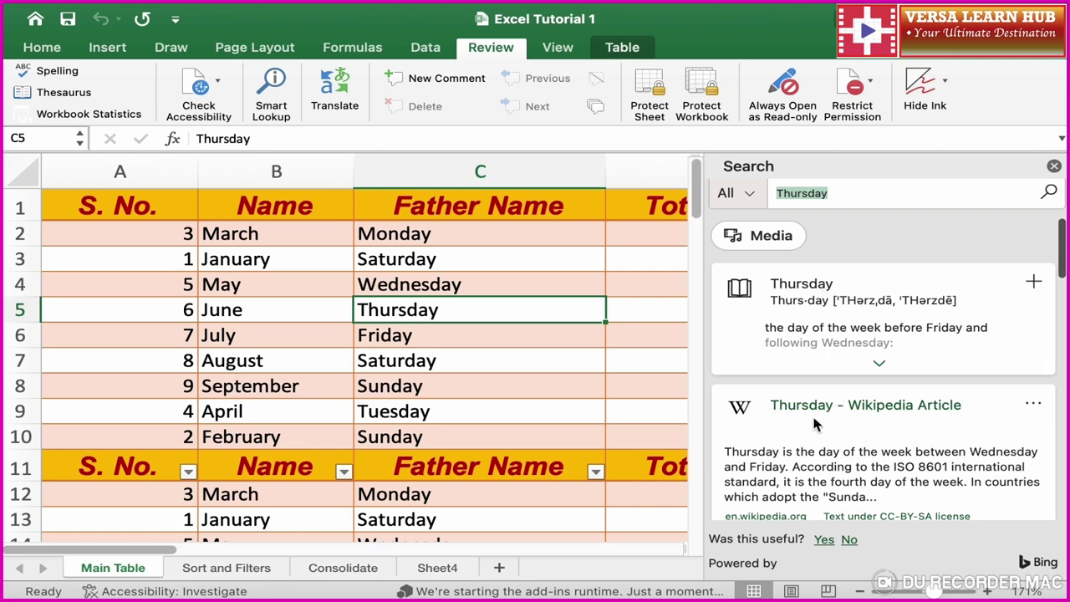
scroll(814, 420, "down", 3)
scroll(813, 424, "down", 5)
scroll(813, 424, "down", 5)
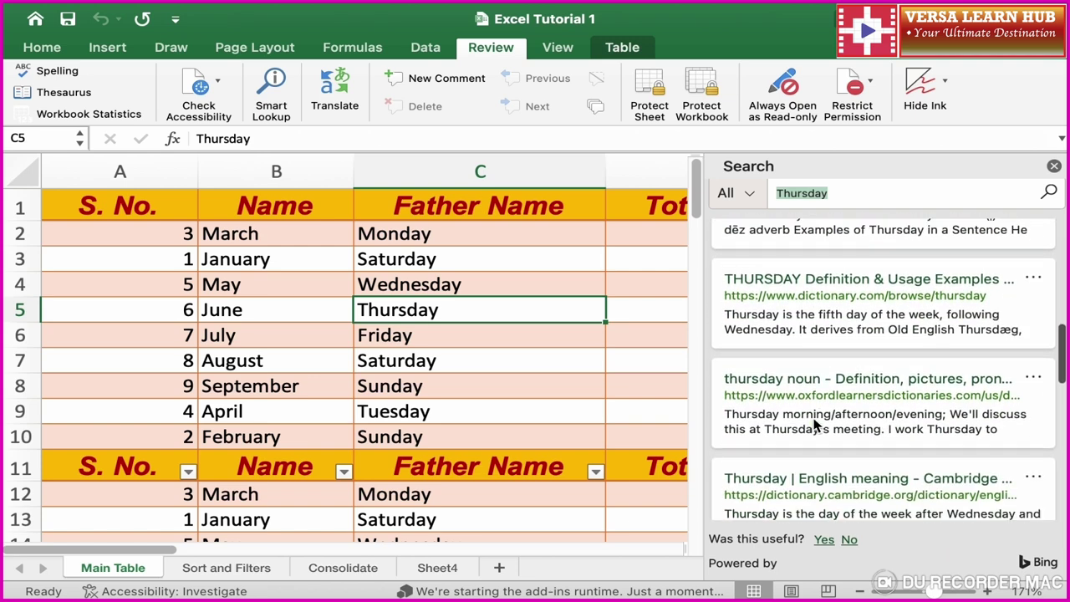
scroll(813, 424, "down", 5)
scroll(813, 425, "down", 2)
scroll(815, 425, "up", 2)
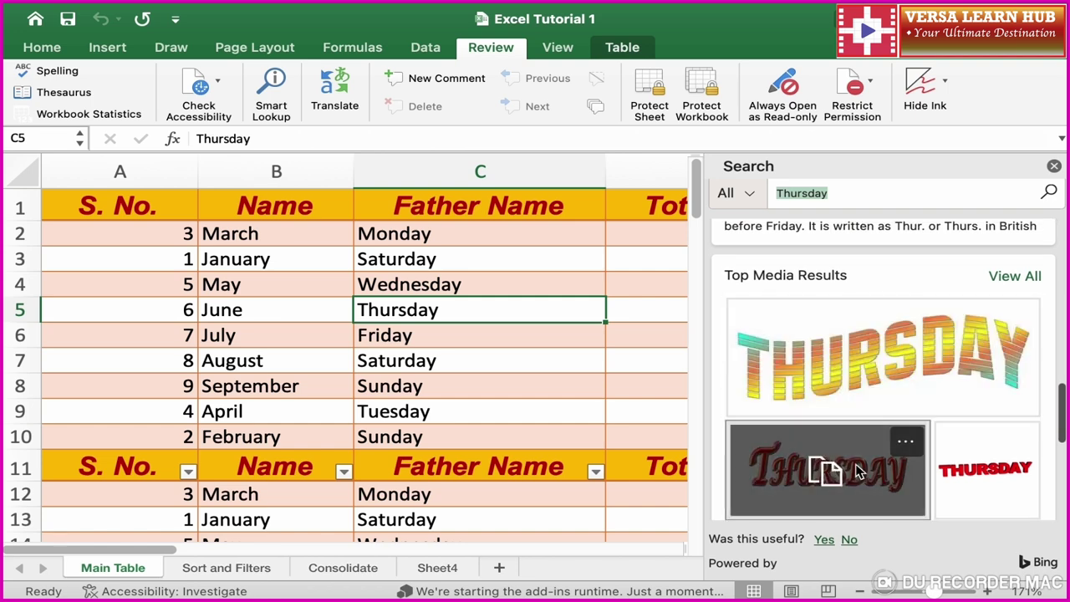
scroll(864, 473, "down", 5)
scroll(864, 473, "down", 2)
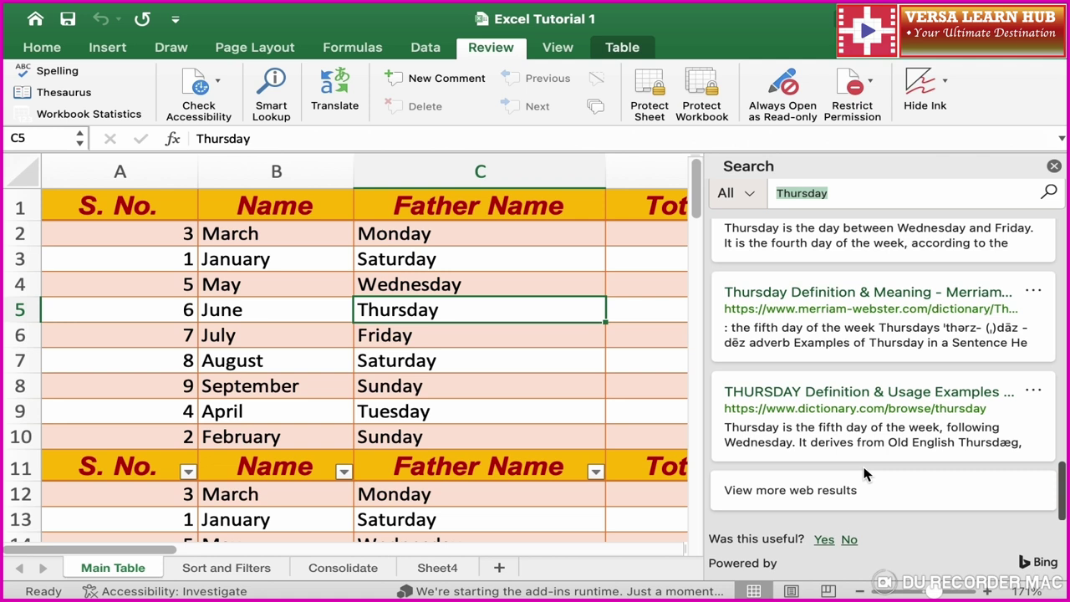
left_click(1054, 166)
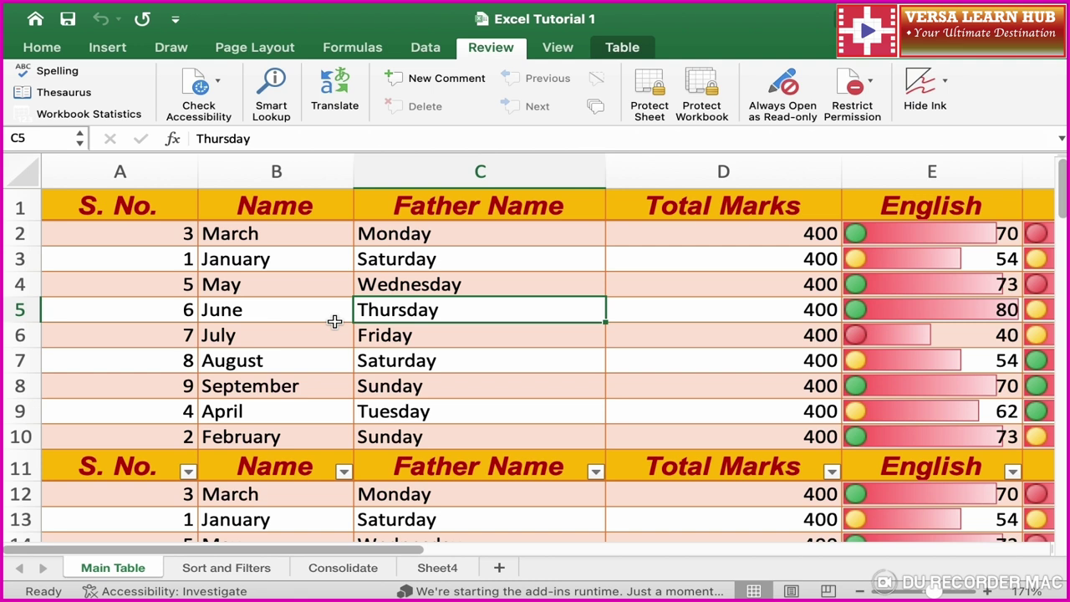
Step: Add comments 'This is the 4th day of week' to B3 and 'This is the laste day of week' to C8
left_click(297, 267)
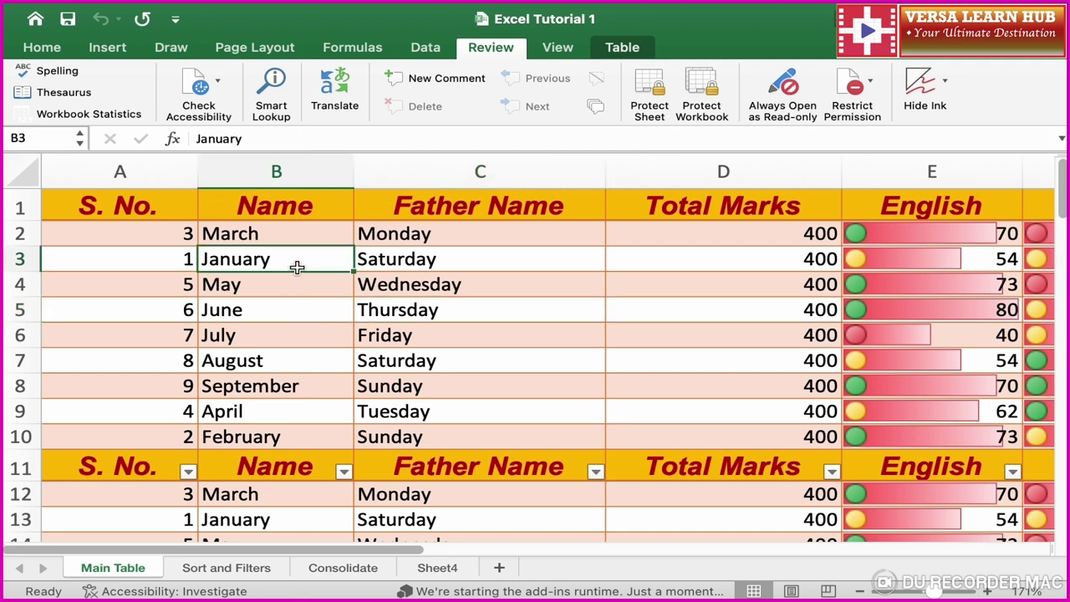
left_click(458, 78)
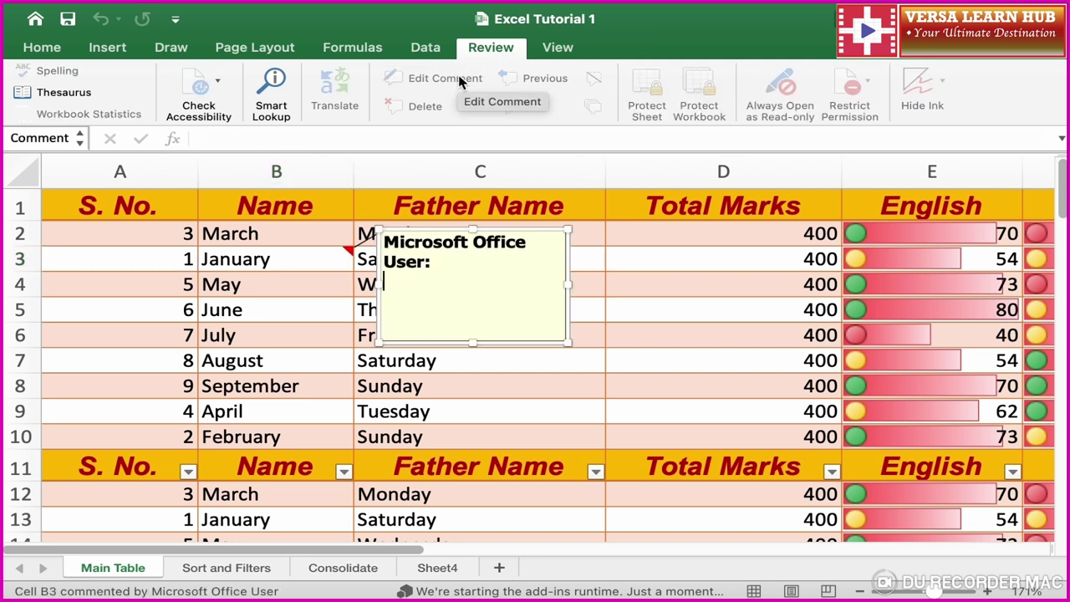
type("This is th")
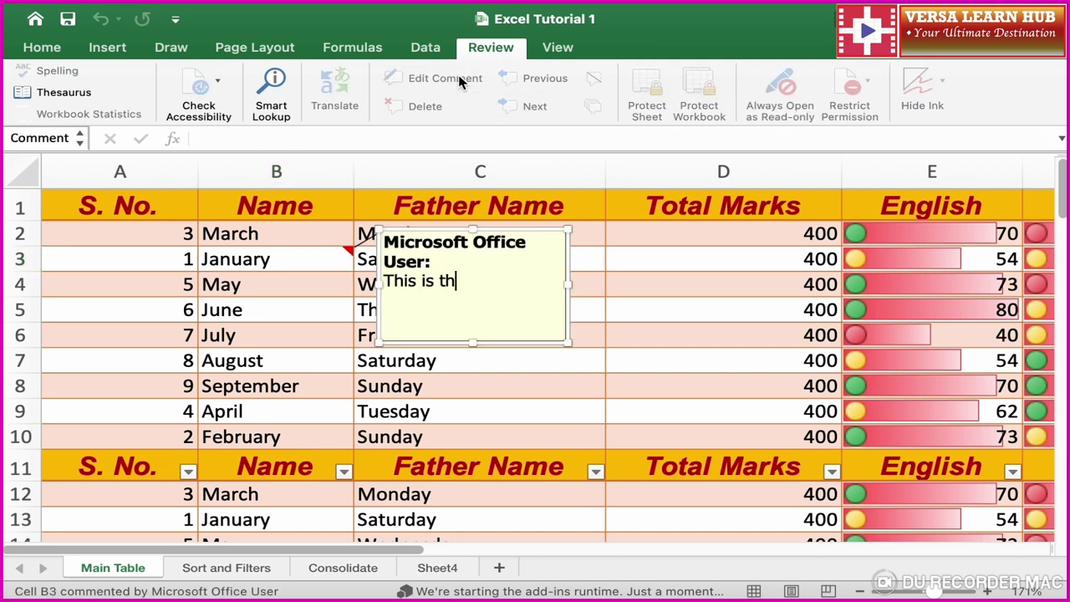
type("e 4th day o")
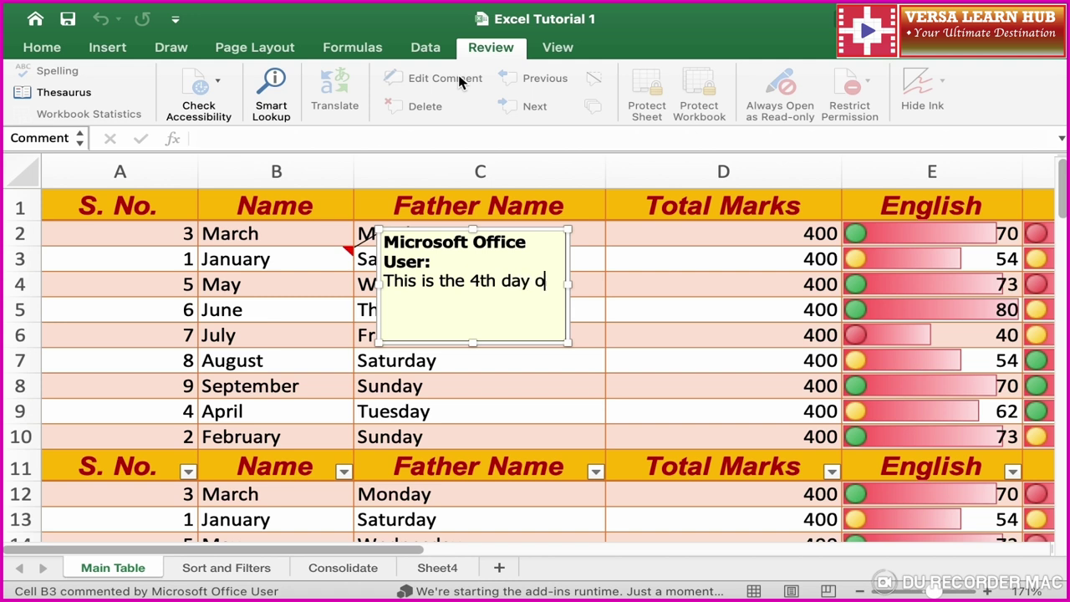
type("f week")
left_click(289, 253)
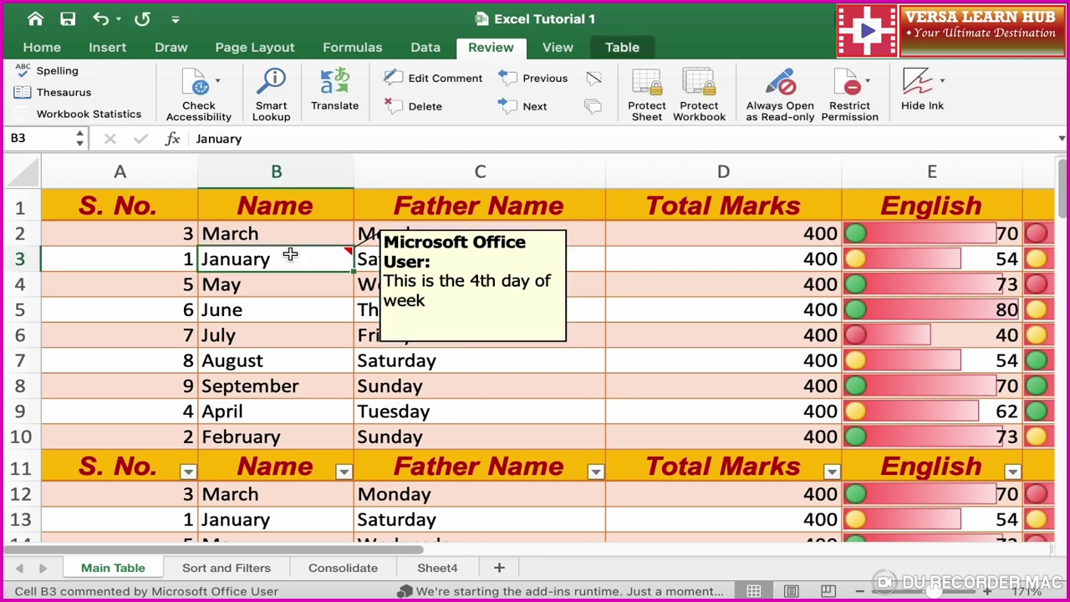
left_click(441, 390)
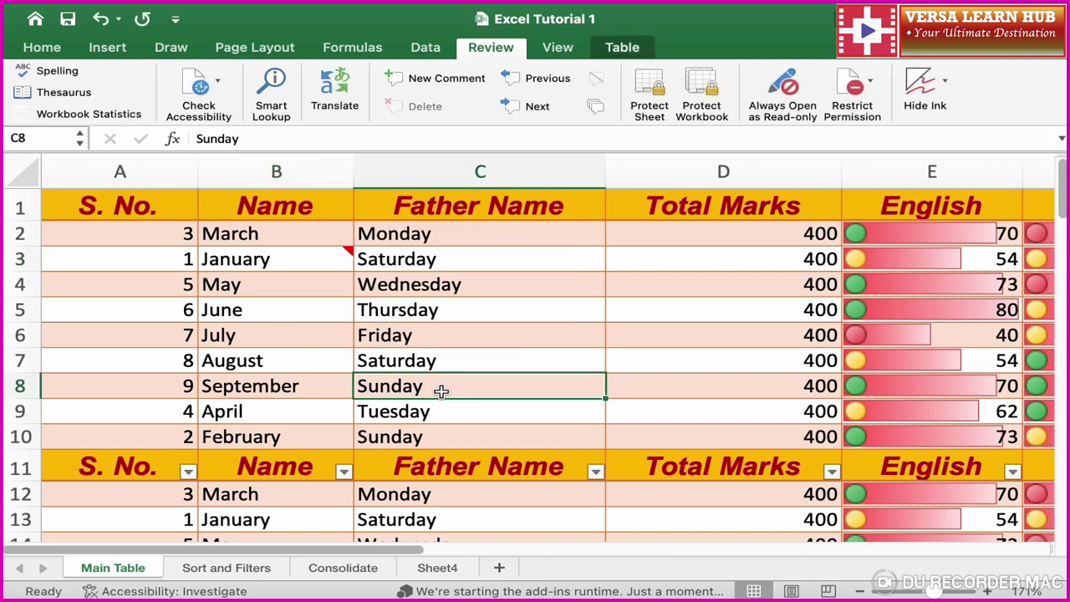
left_click(449, 82)
type("T")
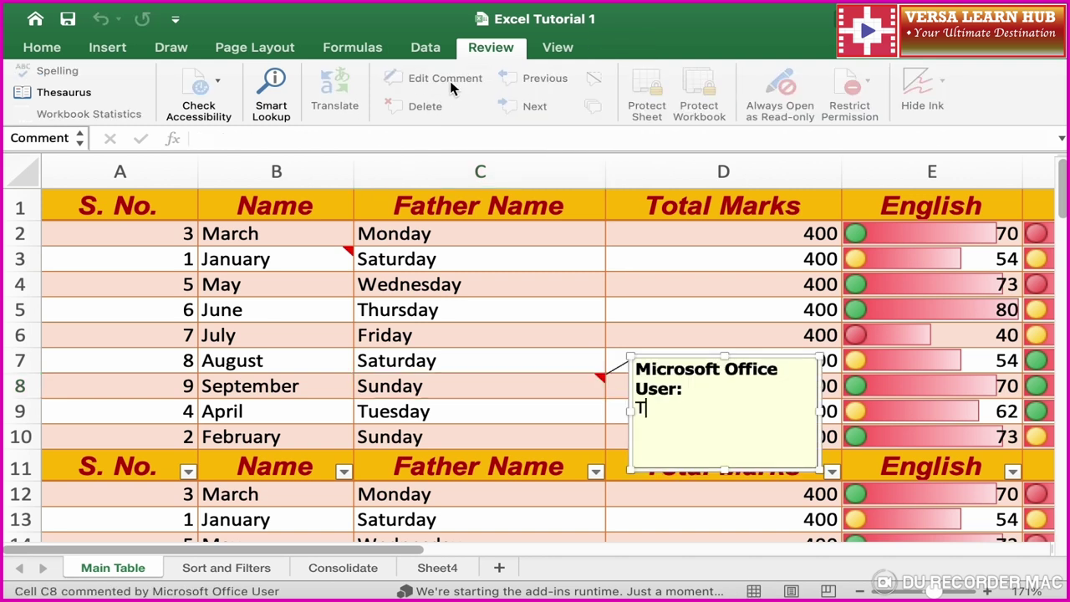
type("his is the ")
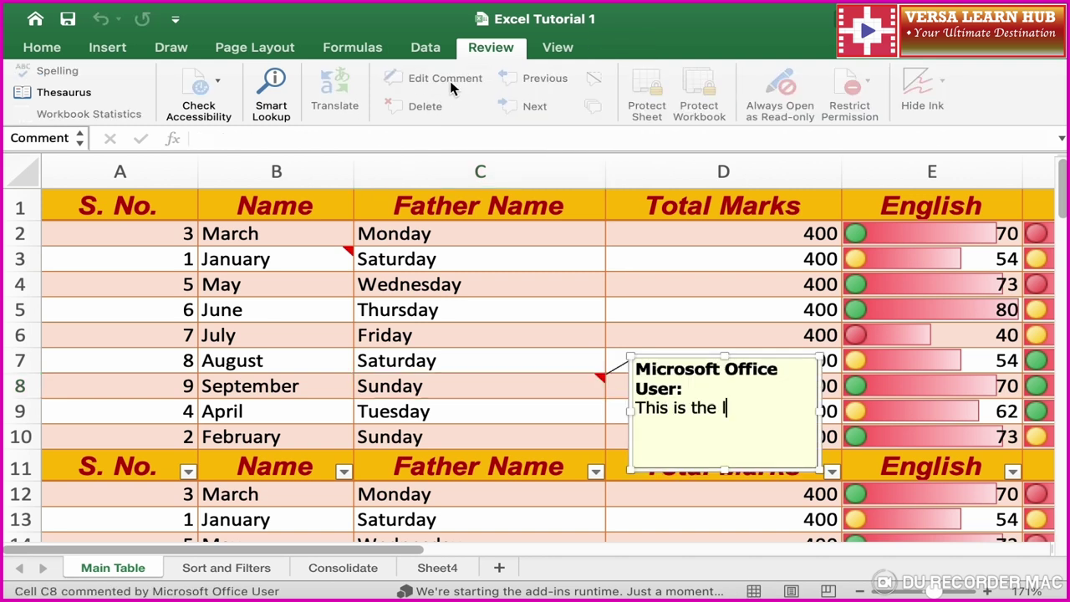
type("laste day of wee")
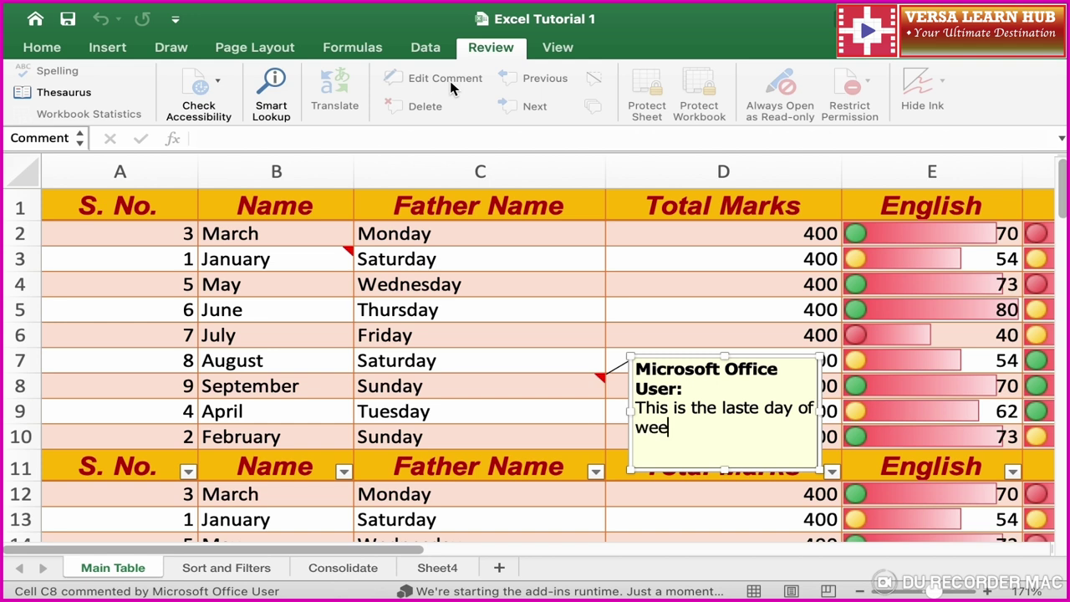
type("k")
key("Return")
left_click(454, 401)
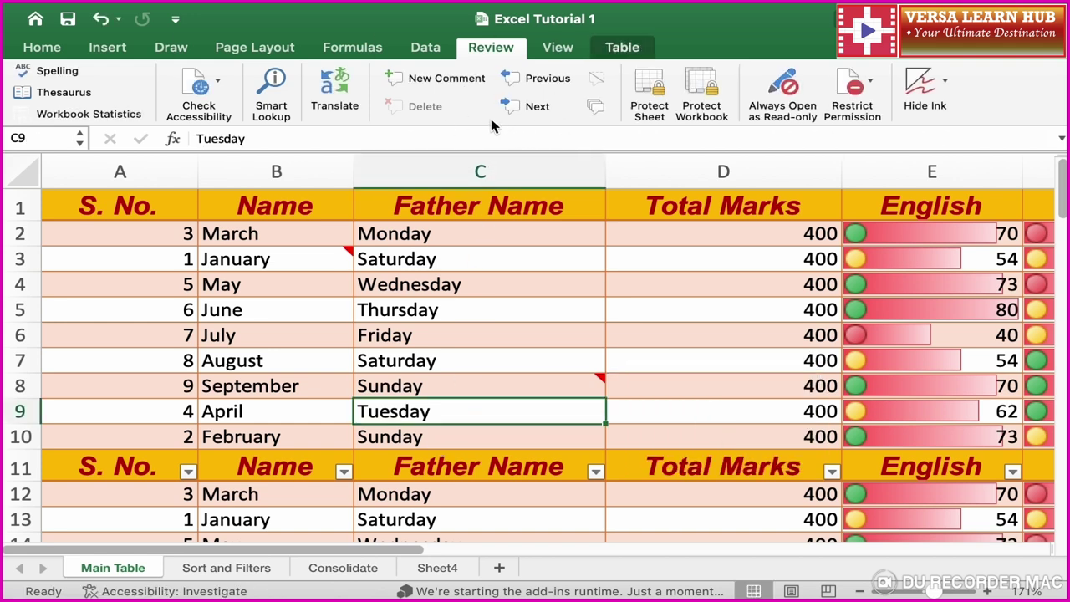
left_click(327, 261)
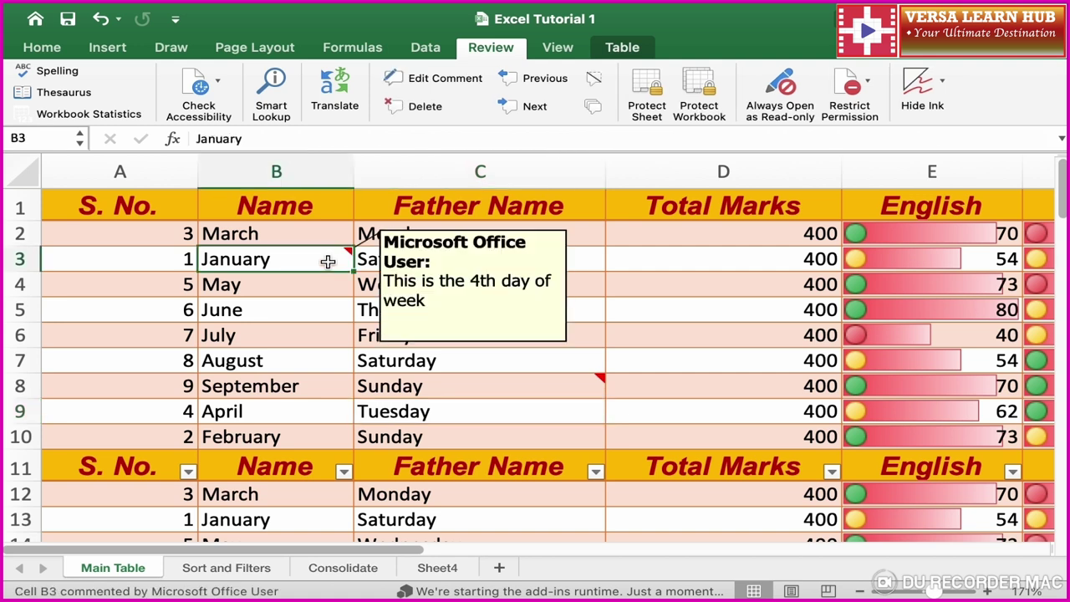
left_click(532, 104)
left_click(532, 104)
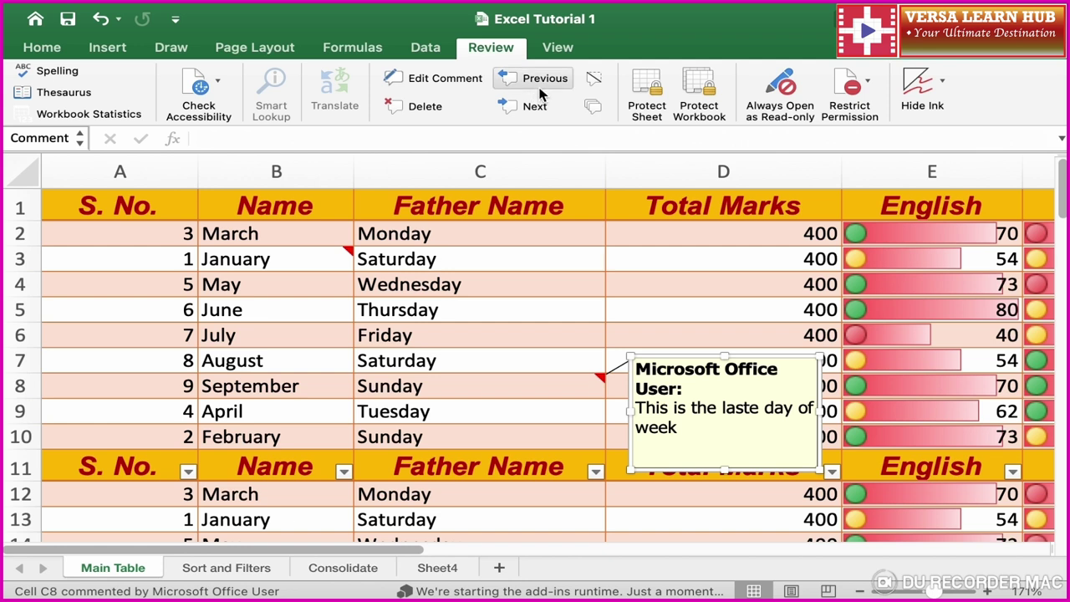
left_click(538, 84)
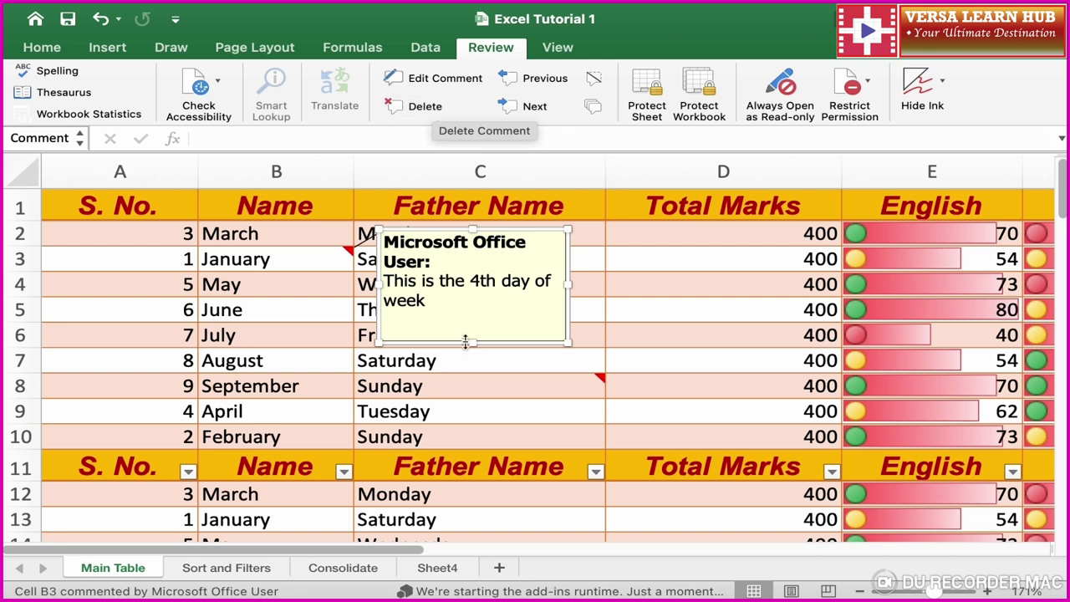
left_click(290, 269)
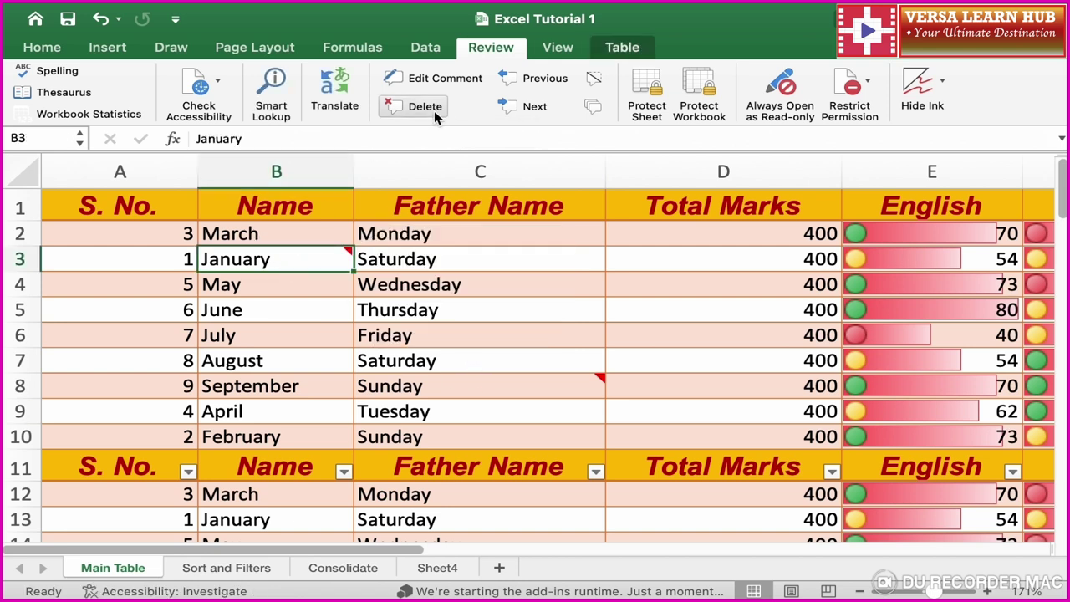
left_click(436, 109)
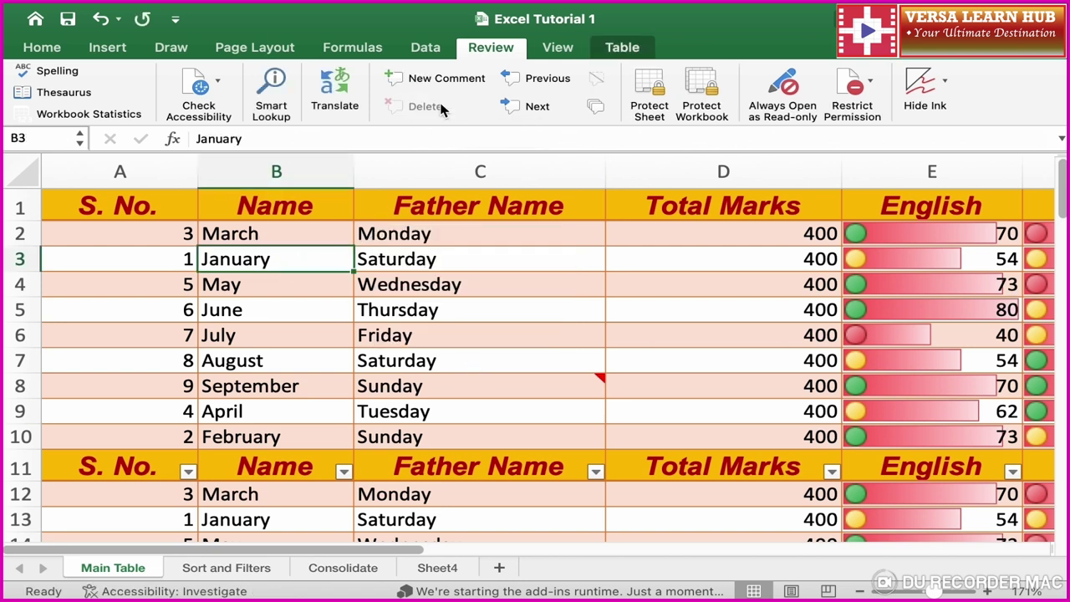
left_click(499, 380)
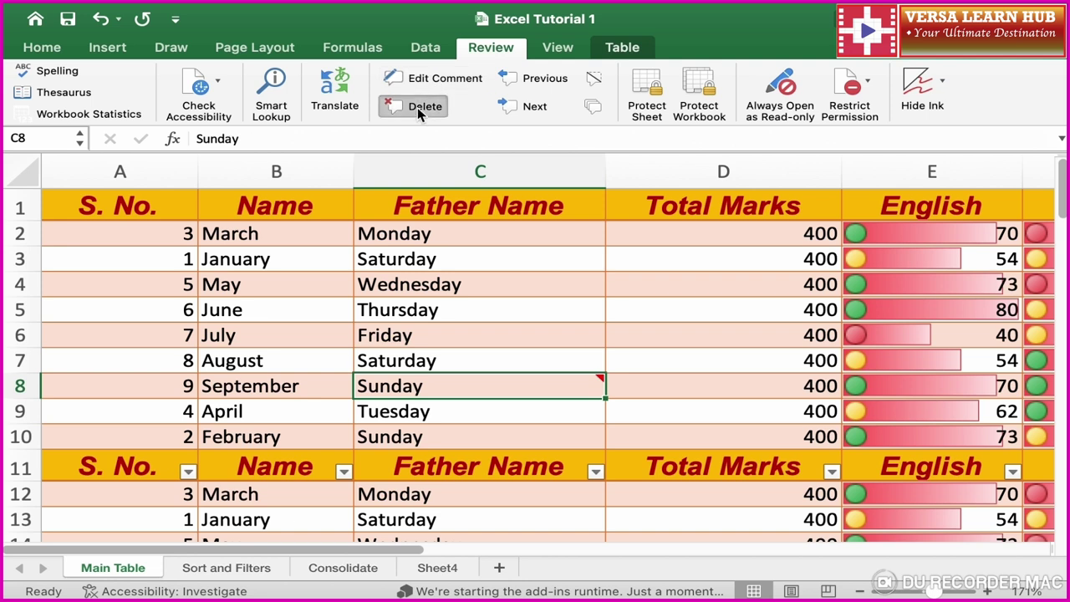
left_click(420, 107)
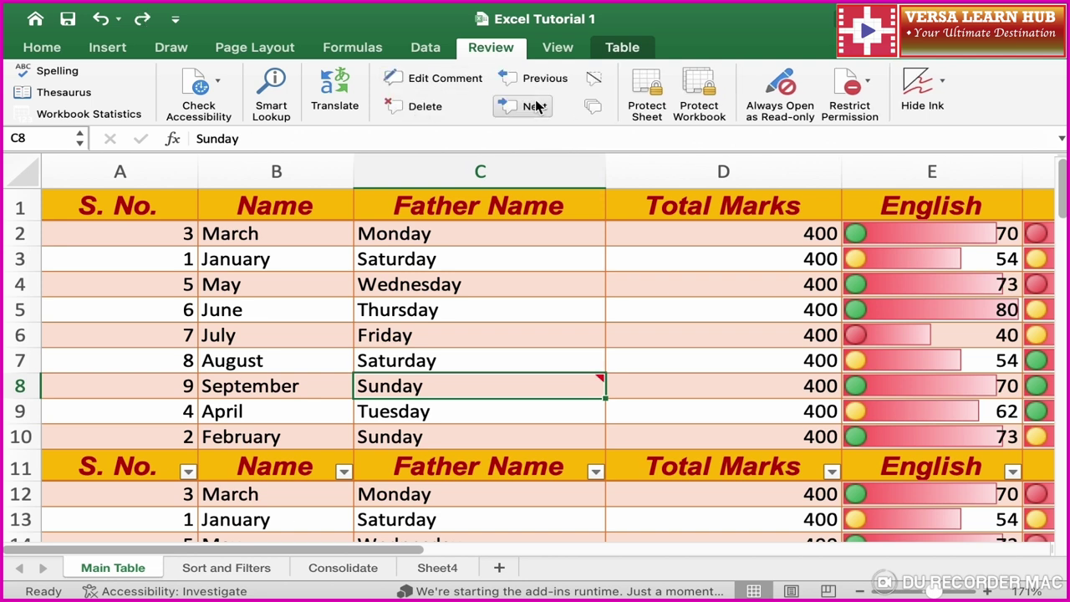
left_click(535, 106)
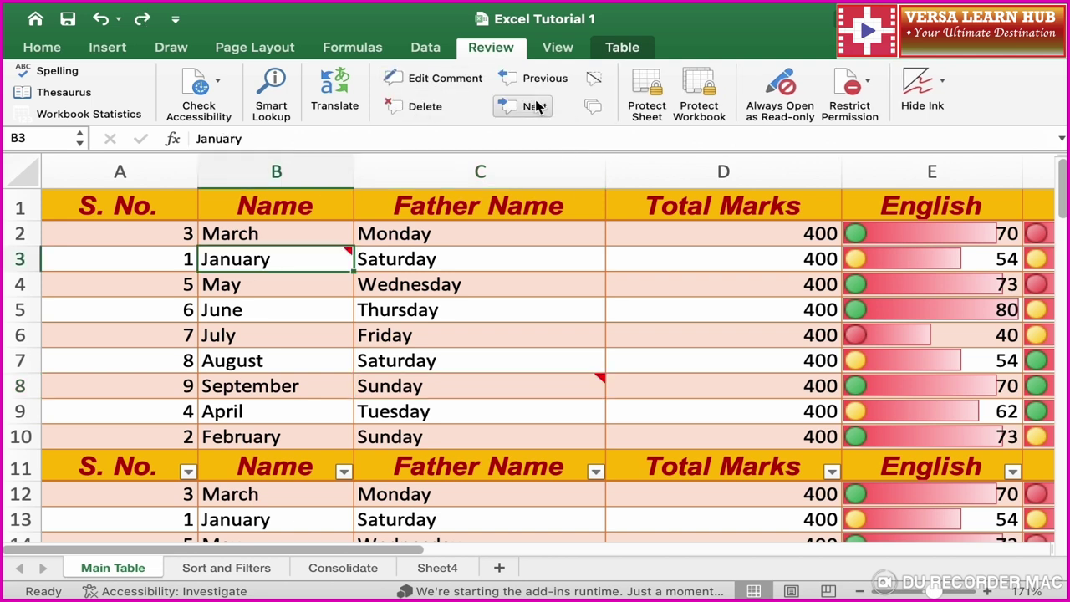
Step: Show all comments permanently, toggling the B3 comment off and back on
left_click(595, 107)
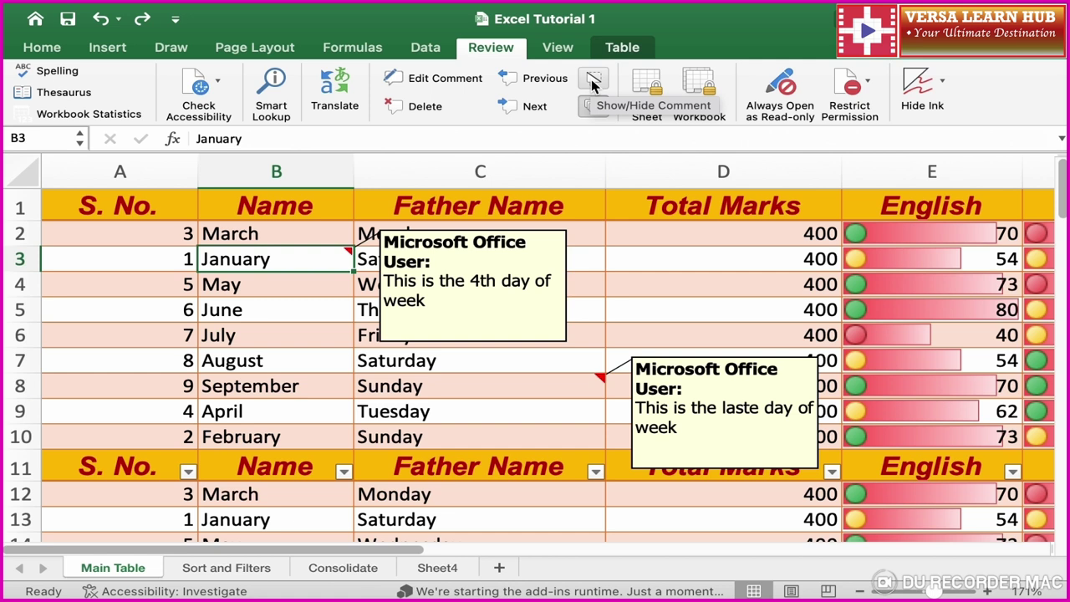
left_click(592, 84)
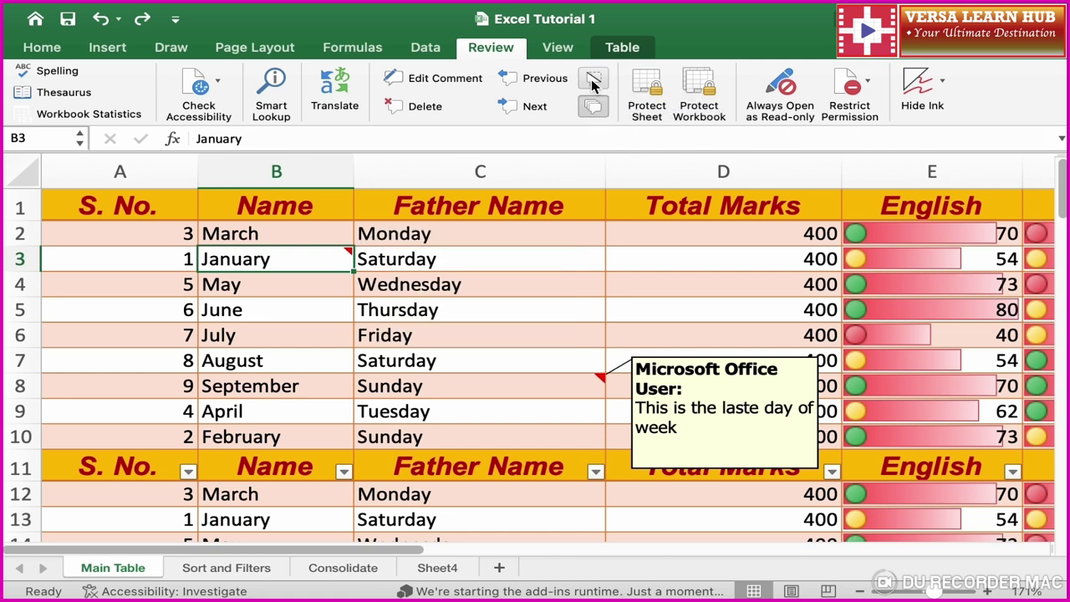
left_click(592, 84)
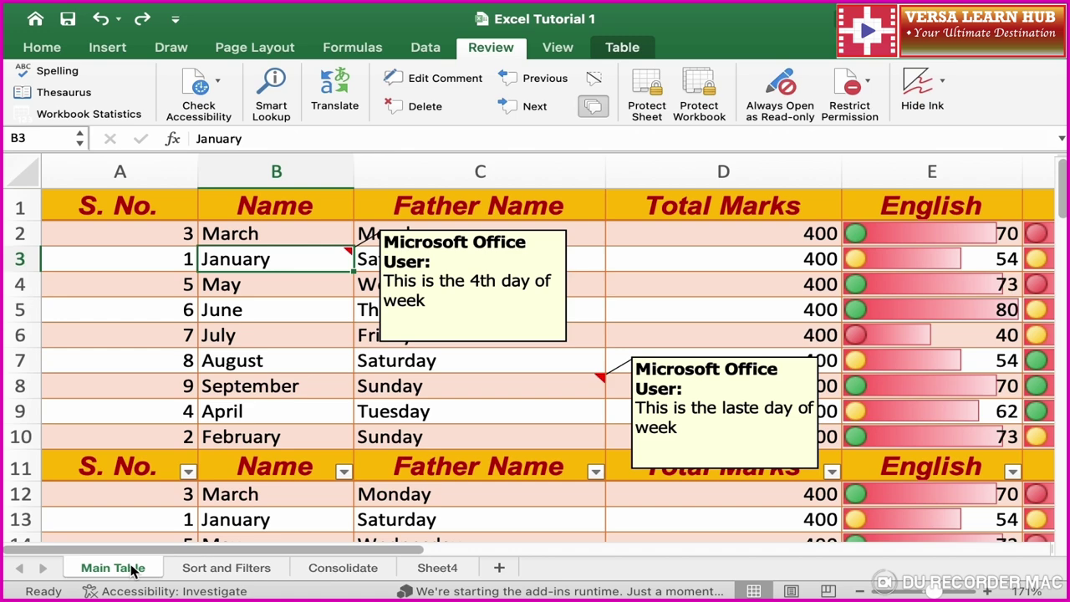
left_click(646, 99)
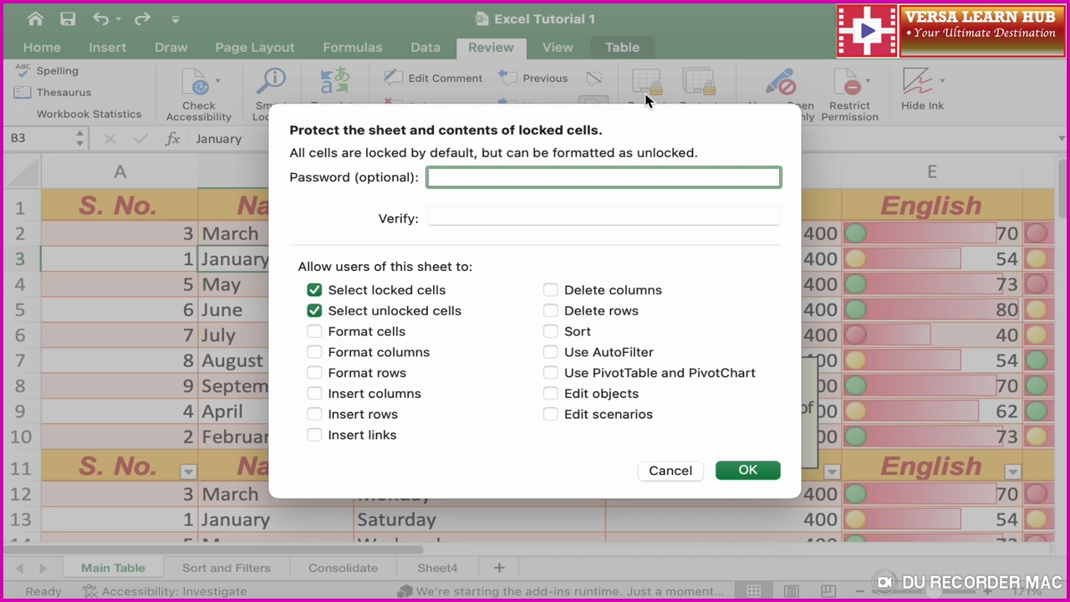
Step: Protect the Main Table sheet with a password confirmed in Verify, then select cell C8
left_click(487, 216)
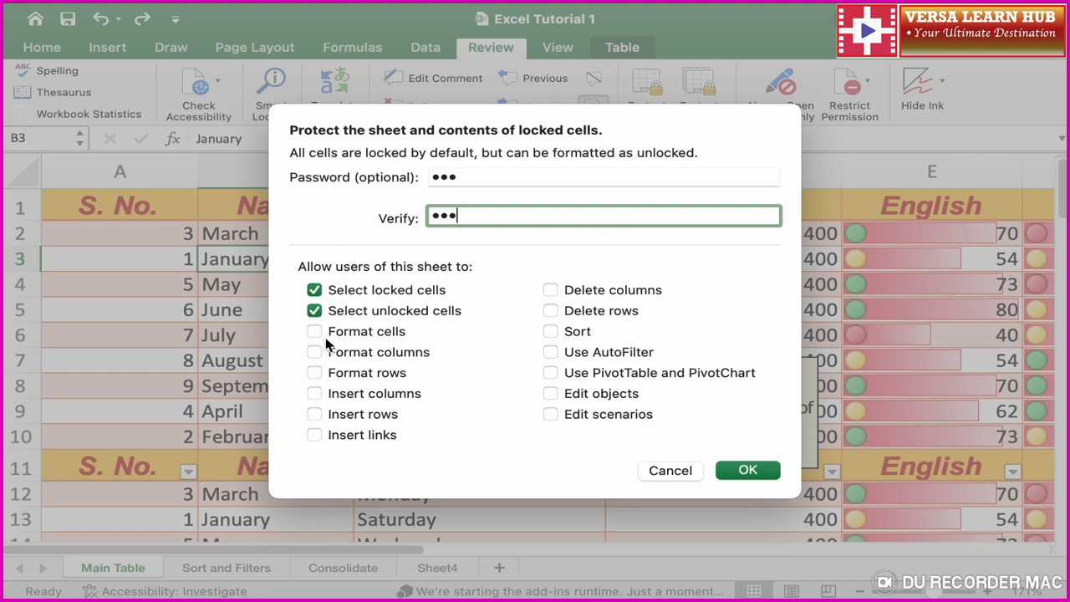
left_click(744, 470)
left_click(458, 383)
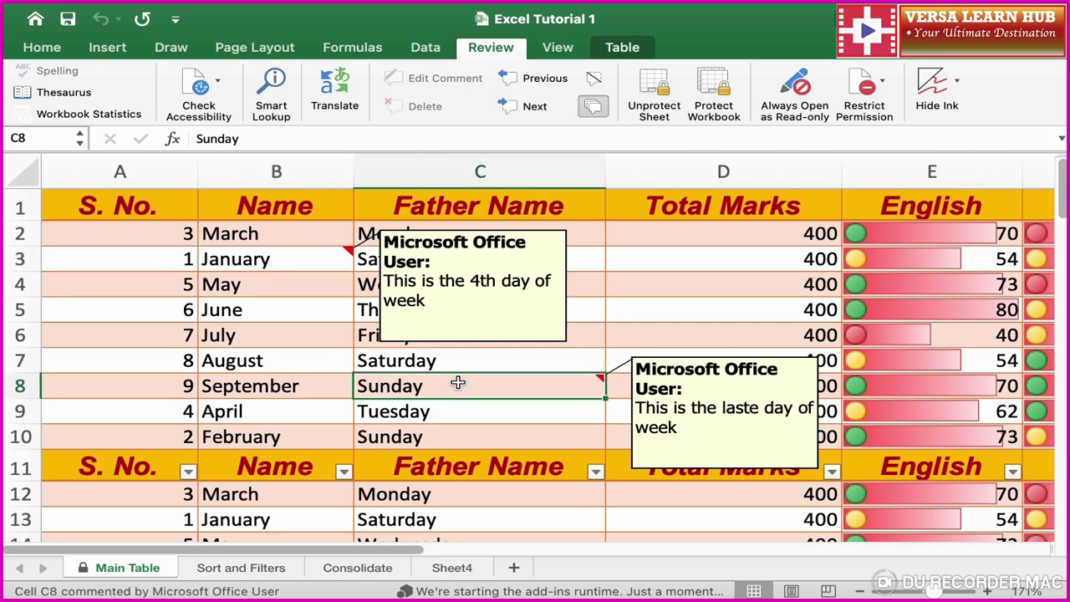
double_click(458, 383)
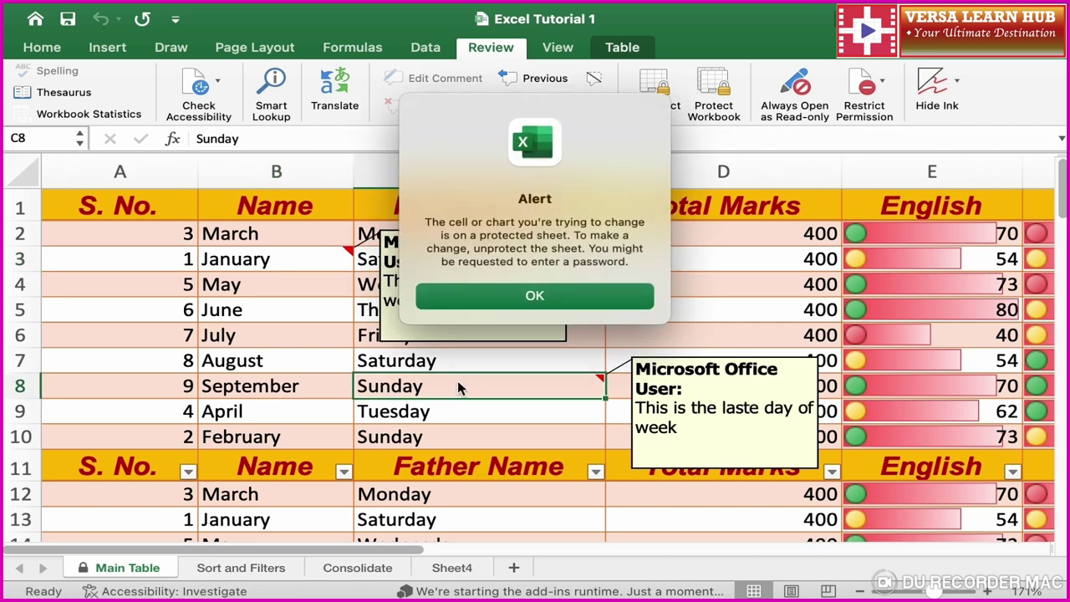
double_click(457, 386)
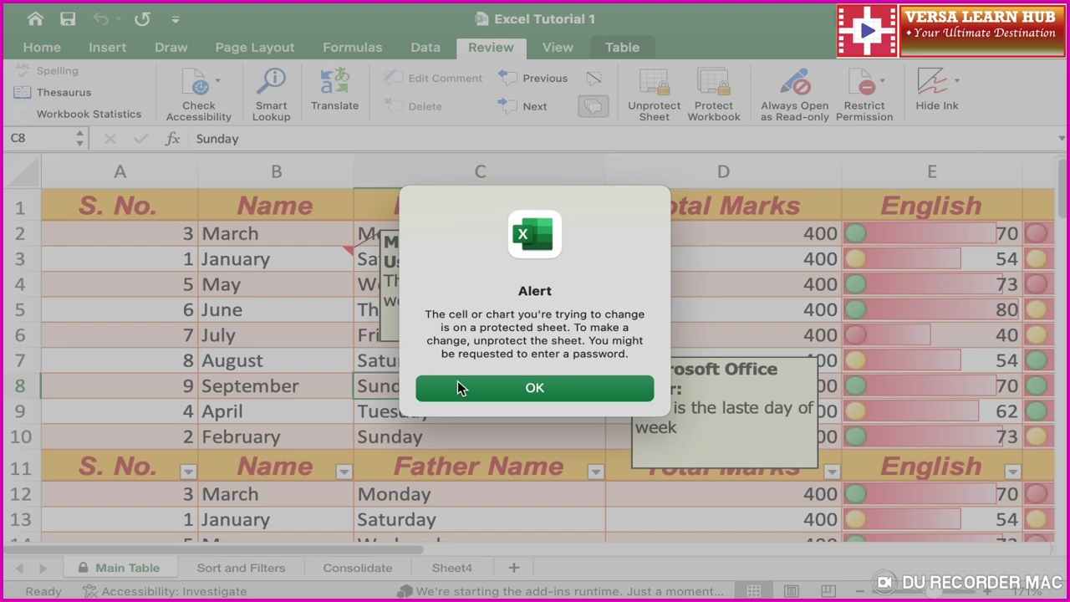
left_click(457, 387)
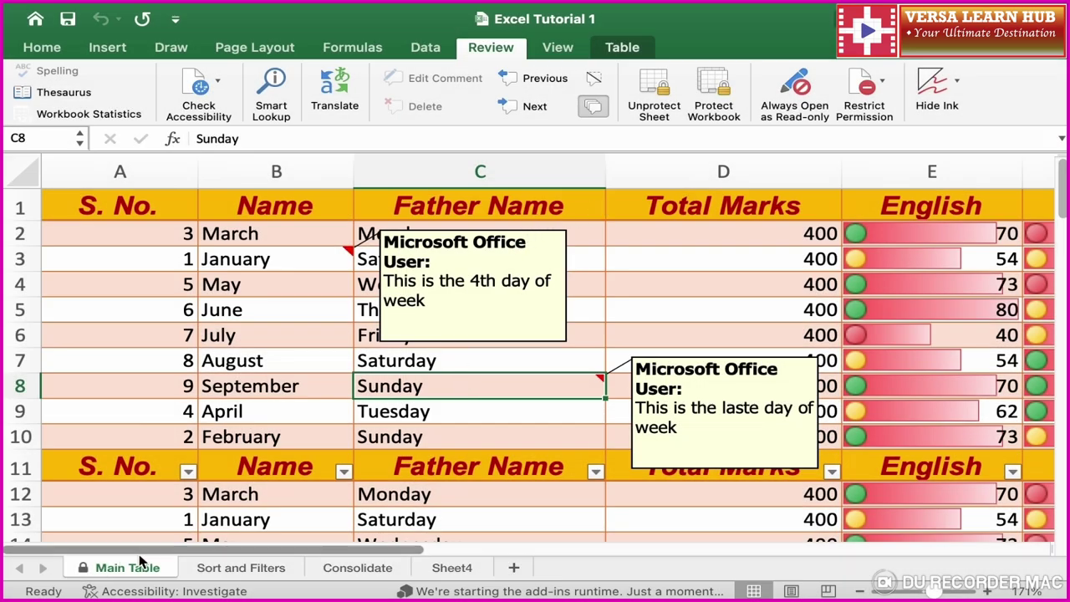
left_click(646, 103)
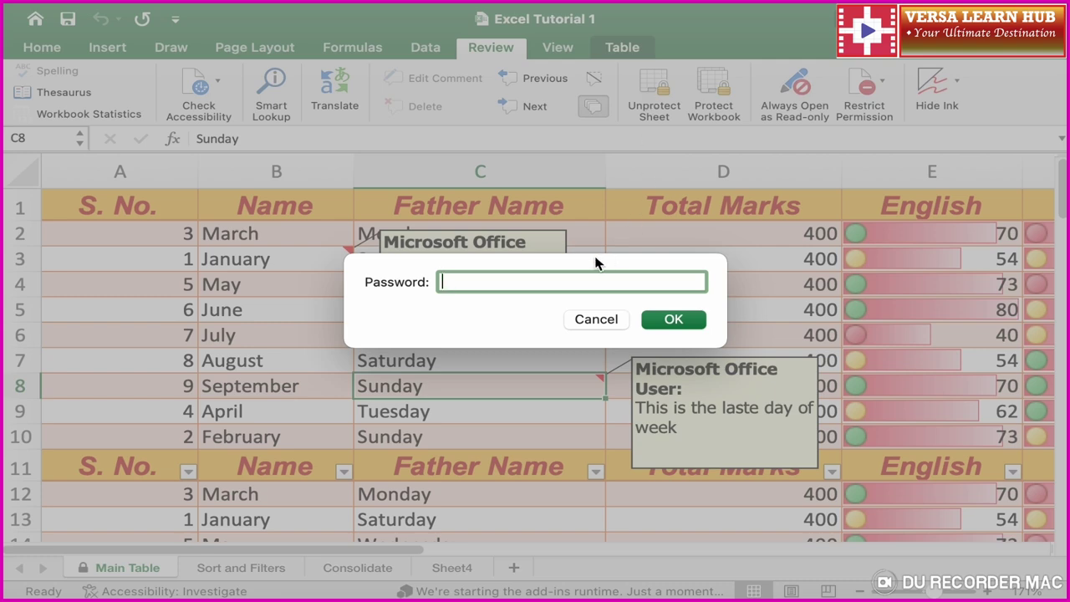
left_click(690, 321)
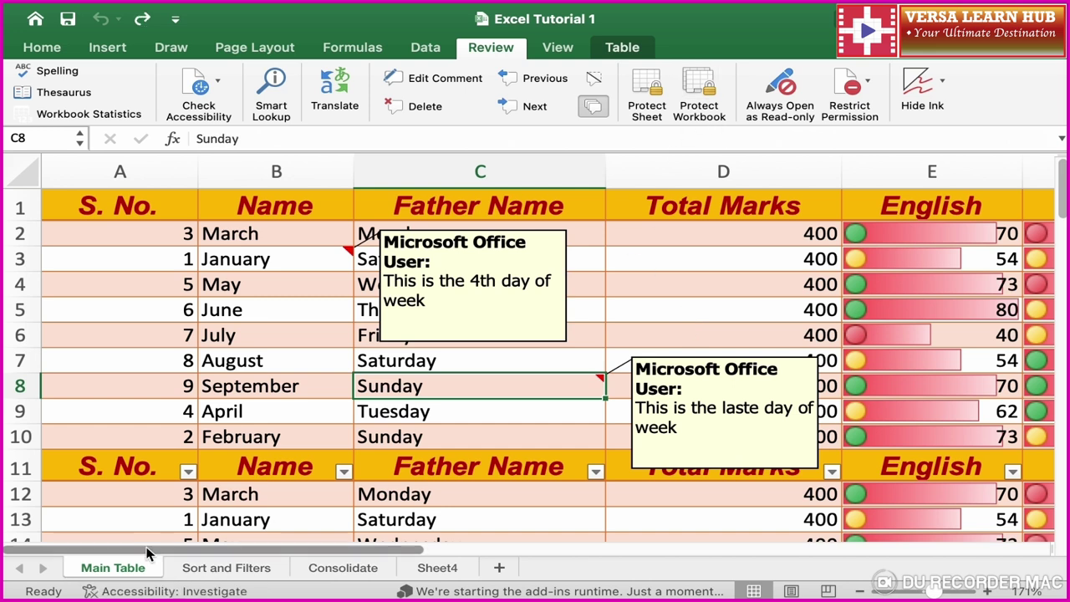
Step: Protect the workbook structure with a password, entered and verified, keeping Protect structure checked
left_click(700, 91)
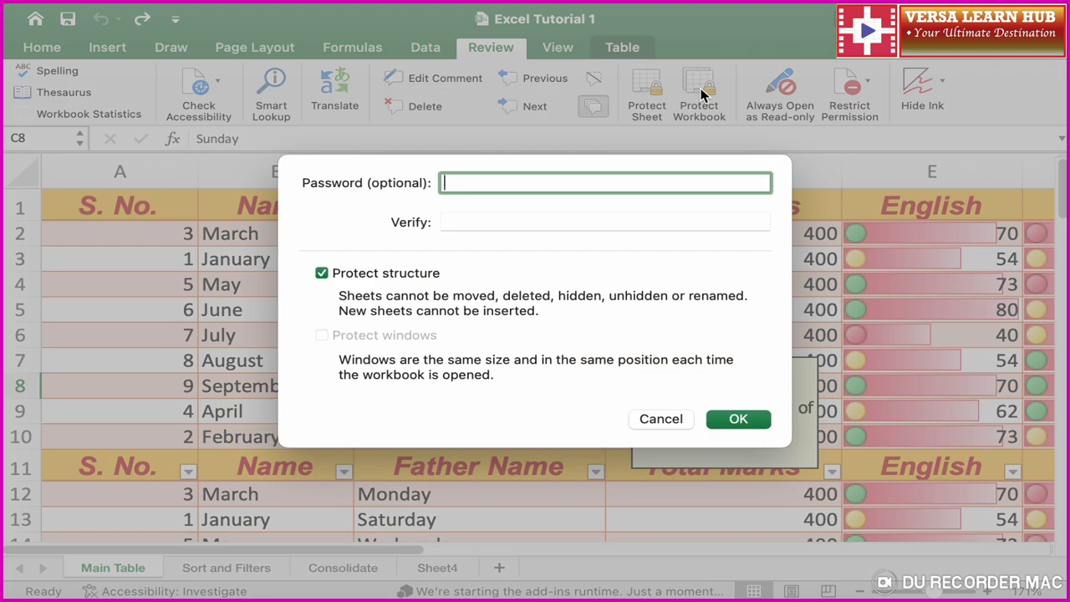
left_click(604, 222)
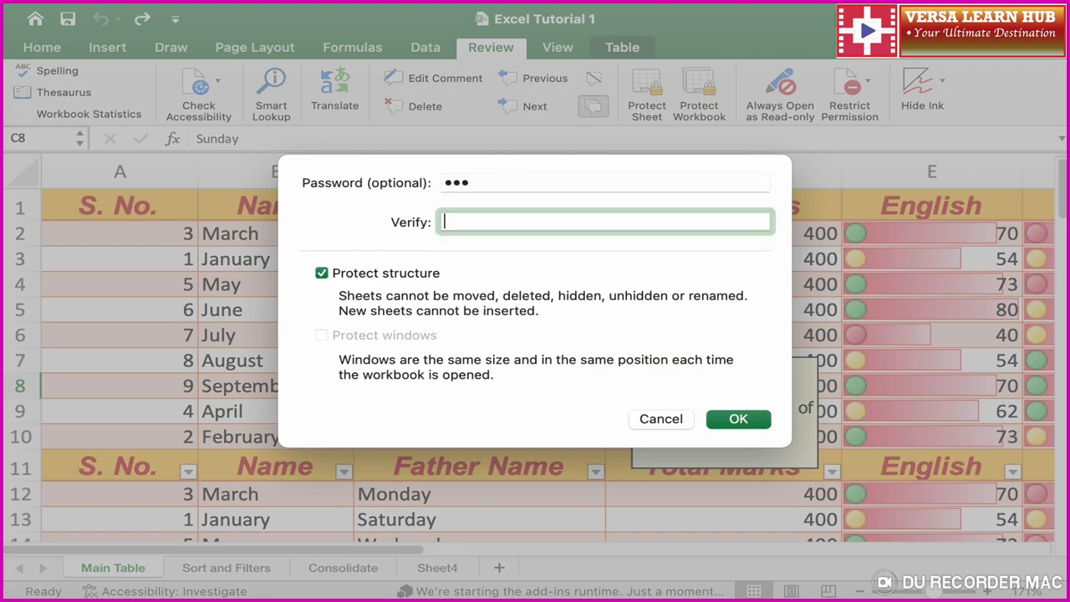
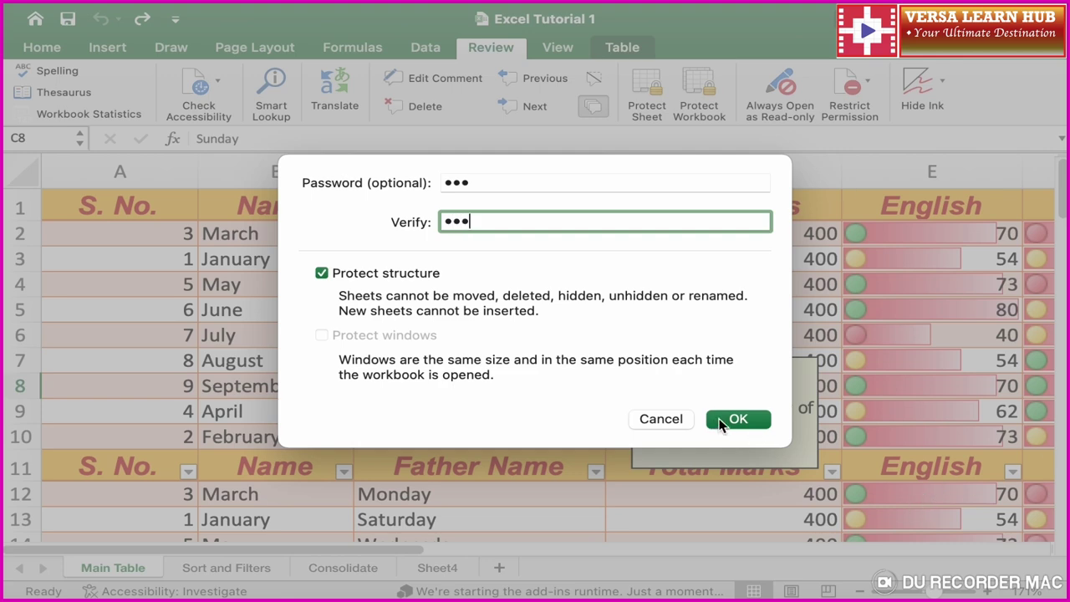
left_click(733, 420)
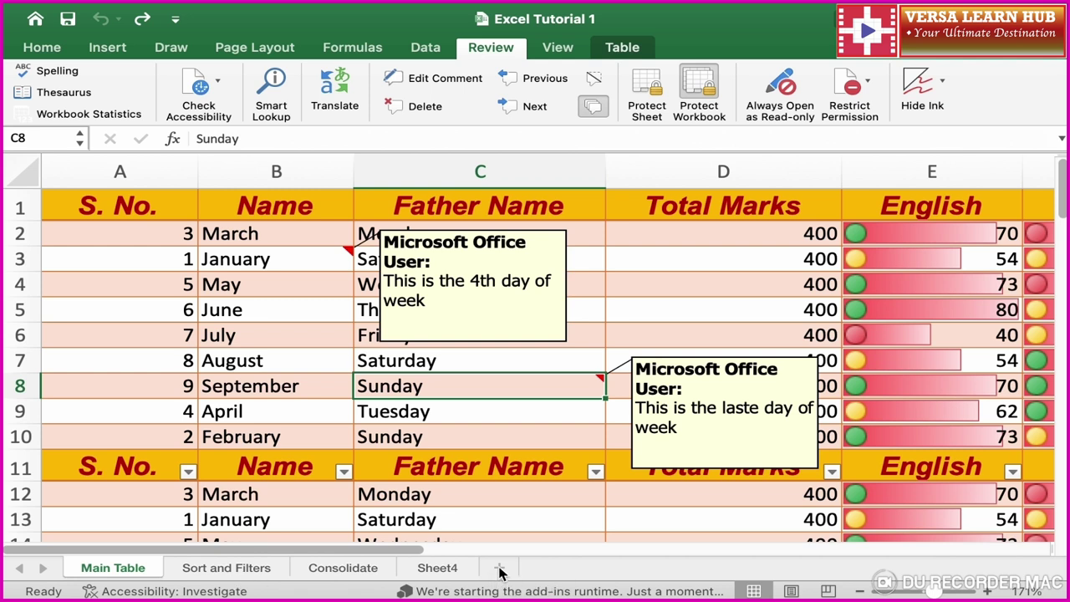
Step: Test the sheet tab menu, unprotect the workbook with its password, and recheck the tab options
right_click(130, 569)
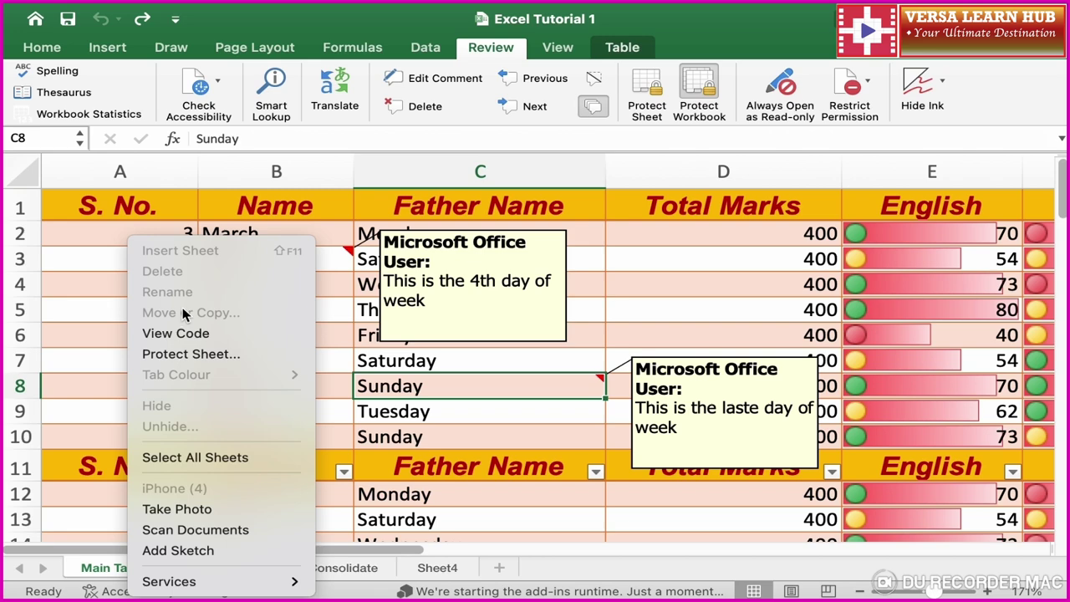
left_click(465, 522)
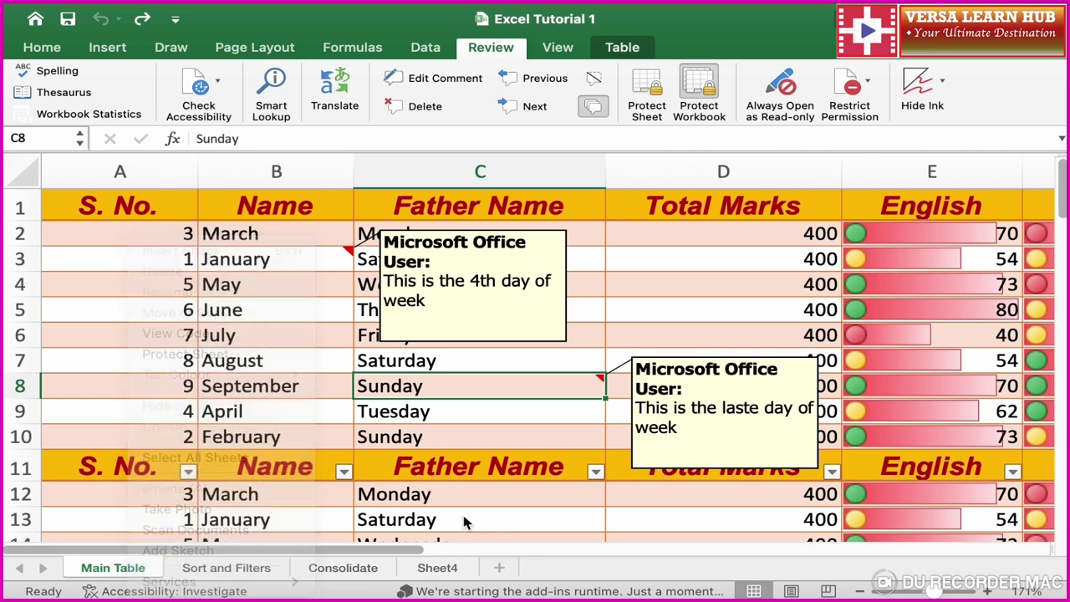
left_click(701, 96)
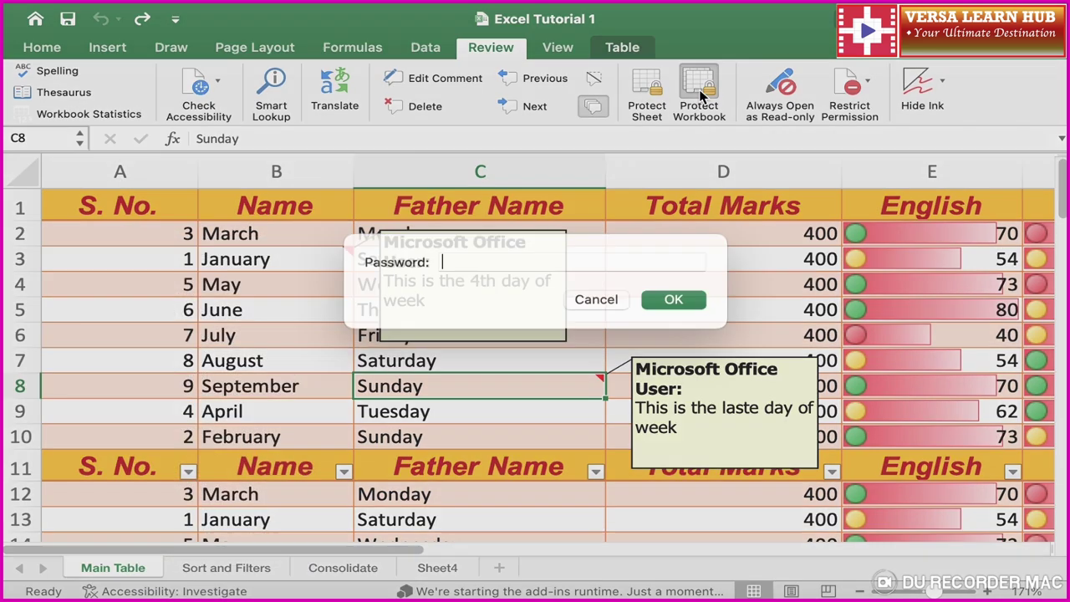
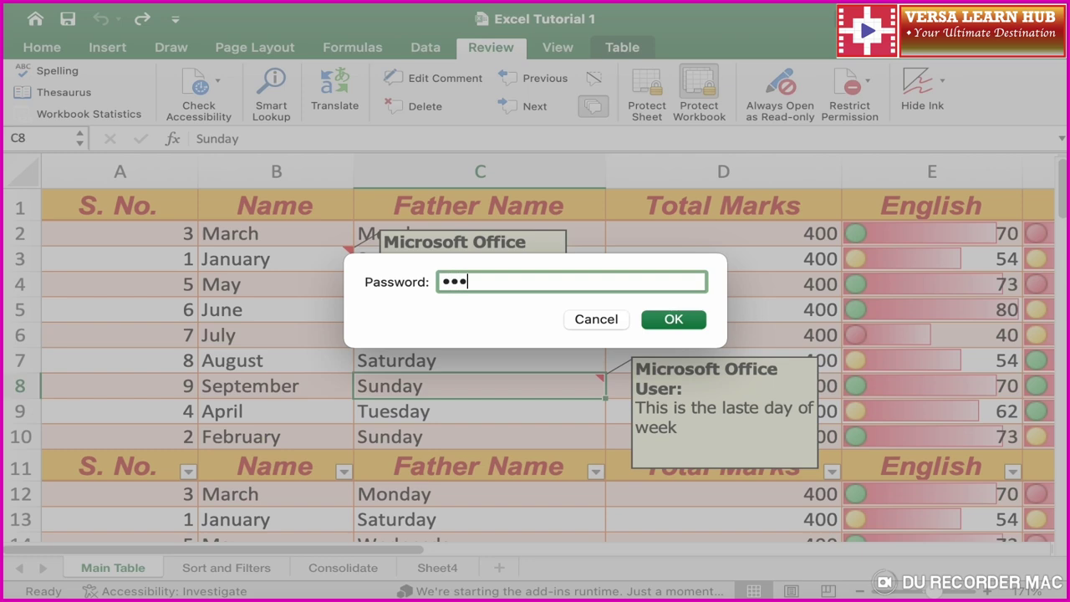
key("Return")
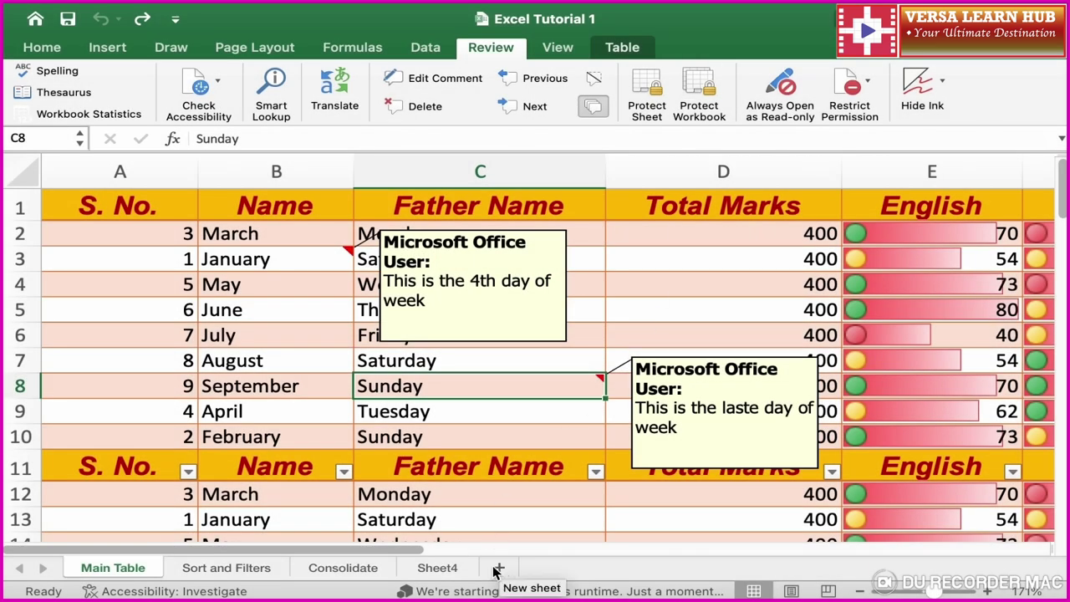
right_click(122, 571)
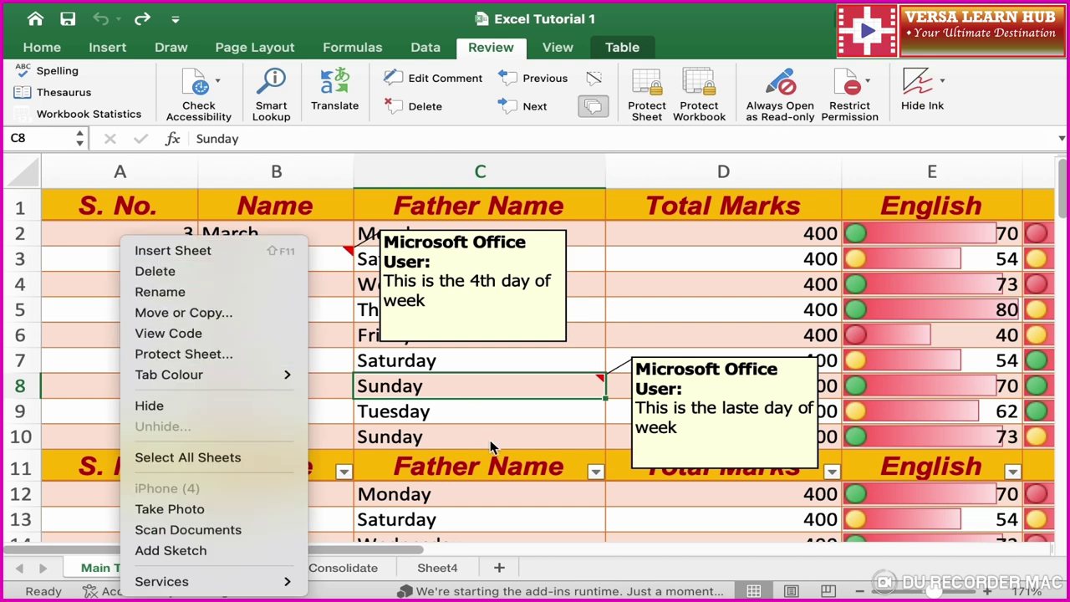
left_click(396, 552)
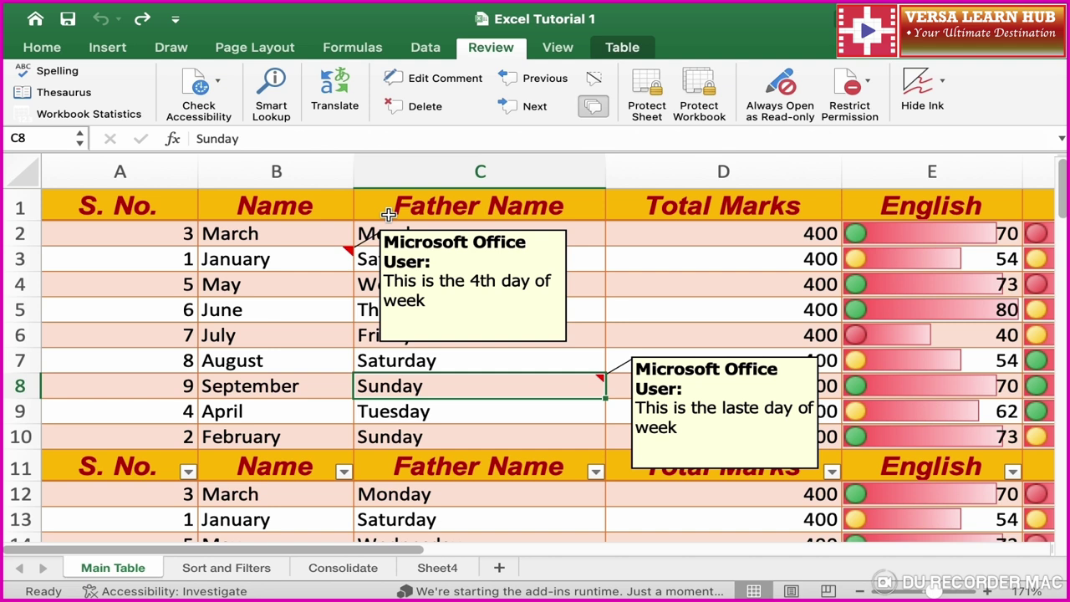
Step: Turn on Always Open Read-Only and save the workbook while closing it
left_click(789, 102)
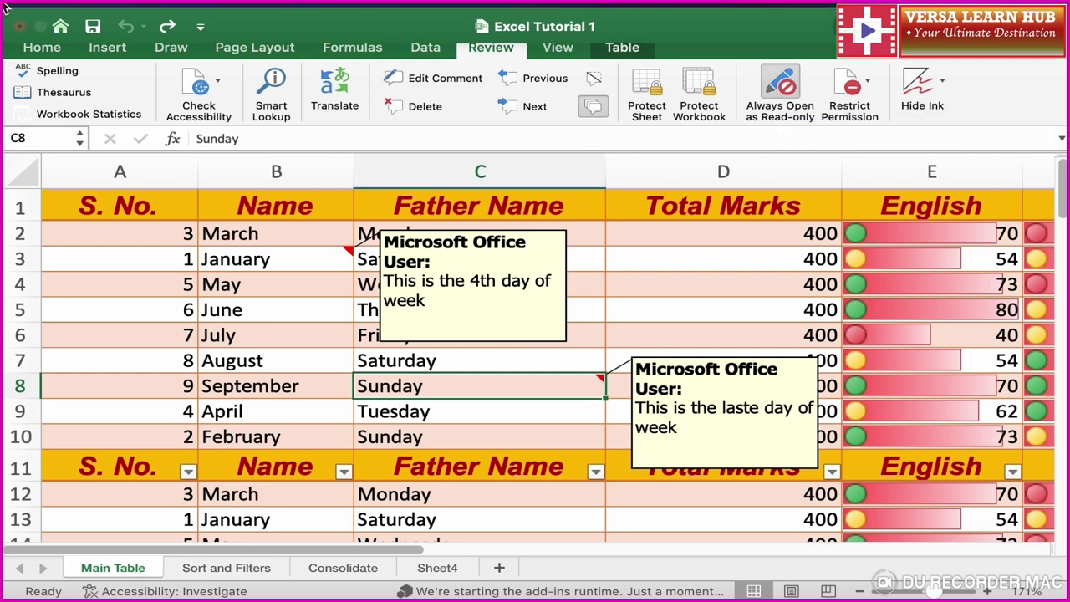
left_click(21, 42)
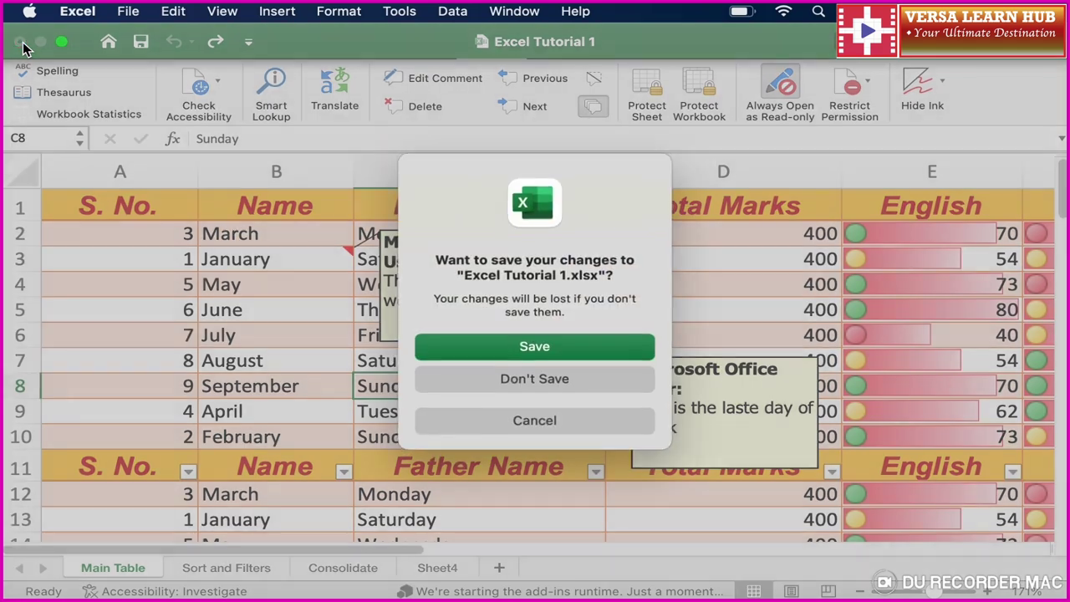
left_click(520, 348)
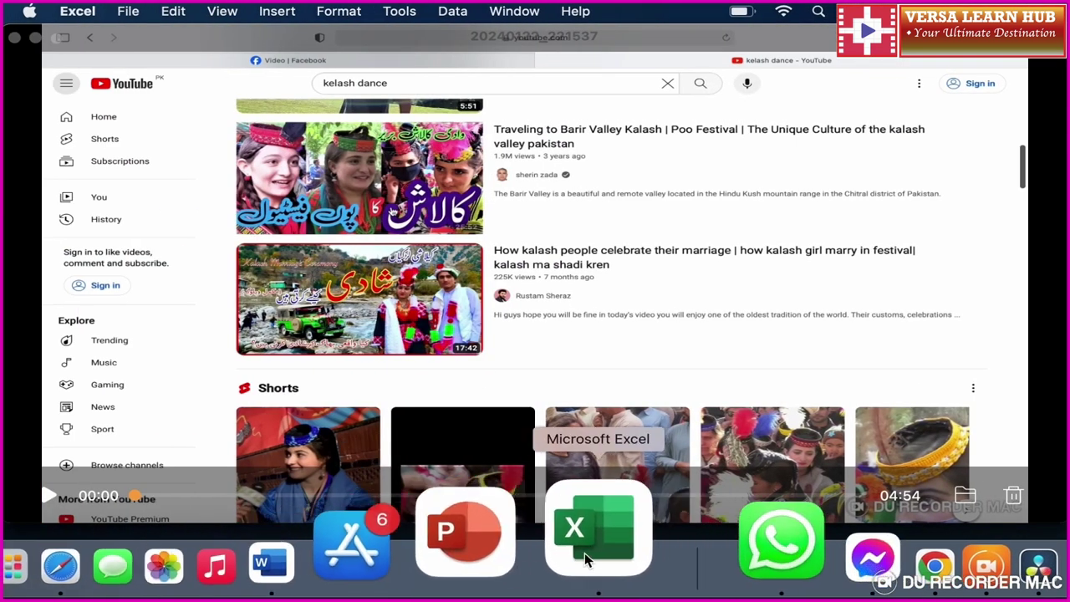
Step: Reopen Excel Tutorial 1 from the recent files and accept opening it read-only
left_click(584, 552)
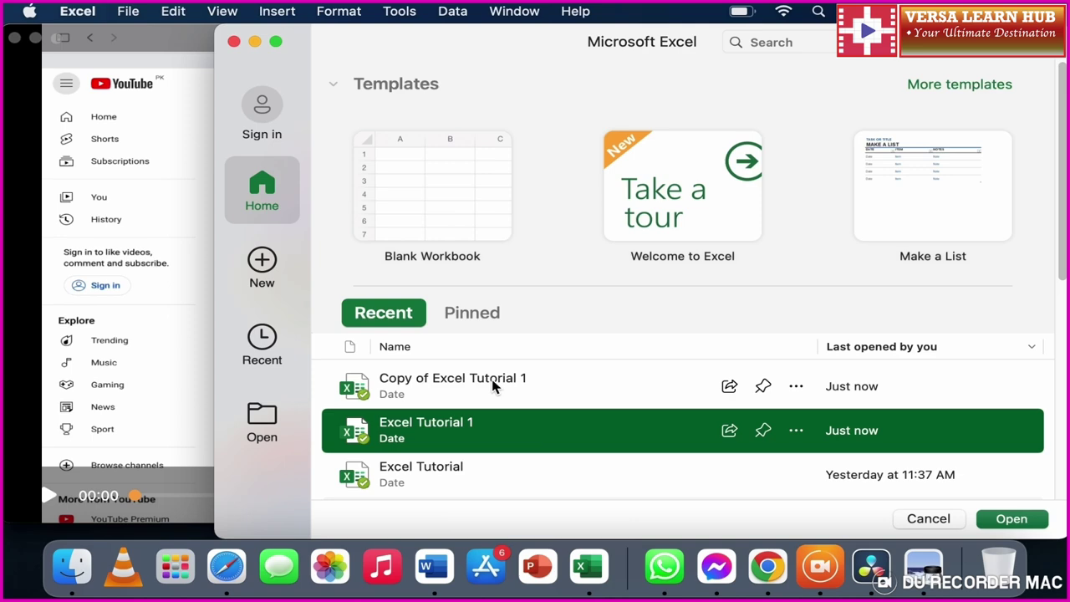
double_click(458, 427)
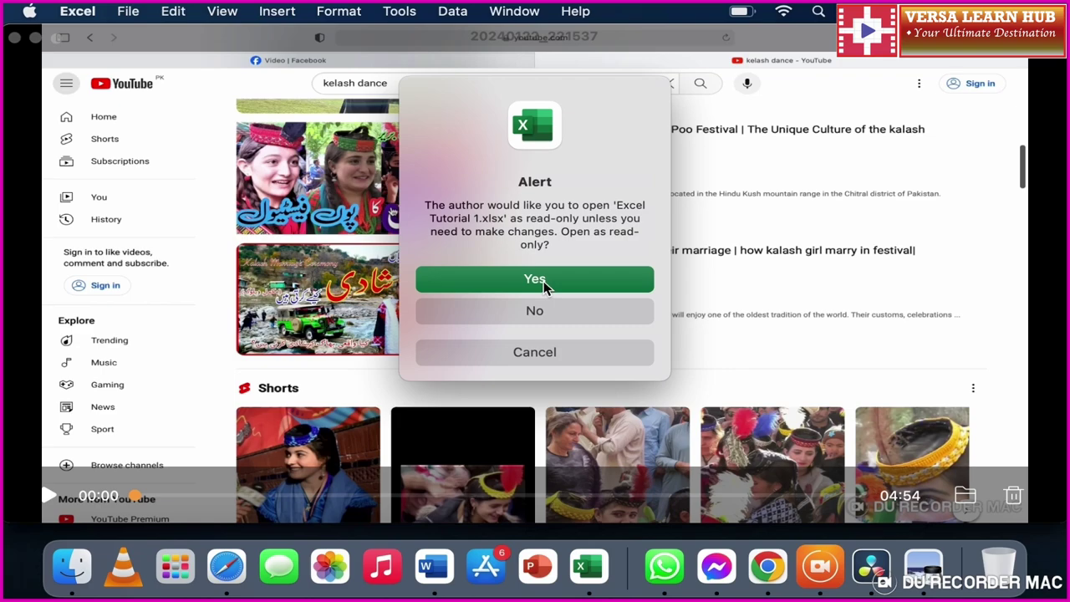
left_click(544, 281)
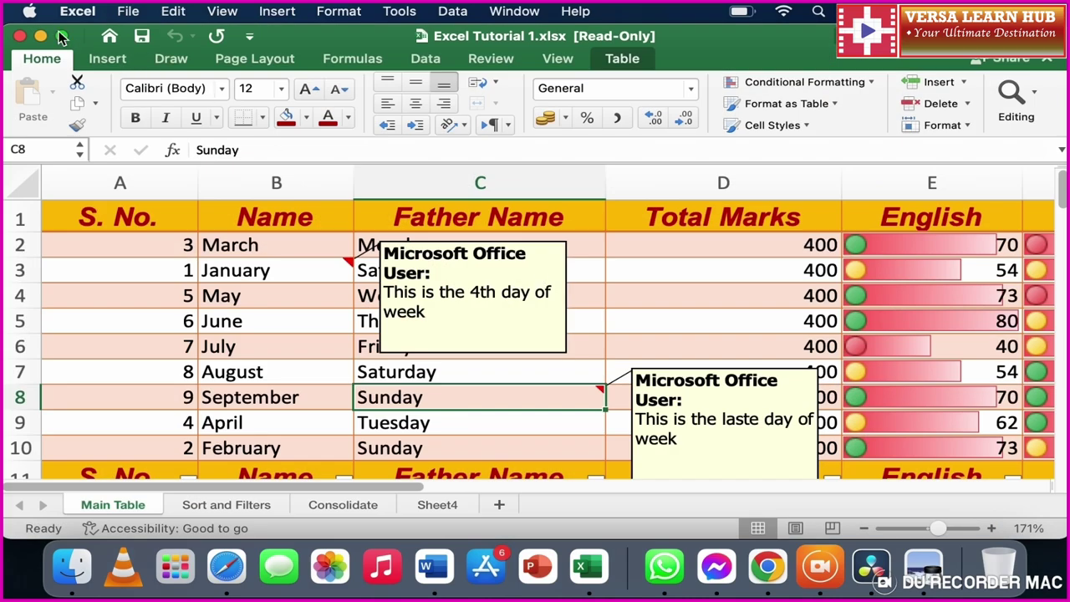
Step: Maximize the window and save the workbook as a copy named 'Excel Tutorial final'
left_click(60, 37)
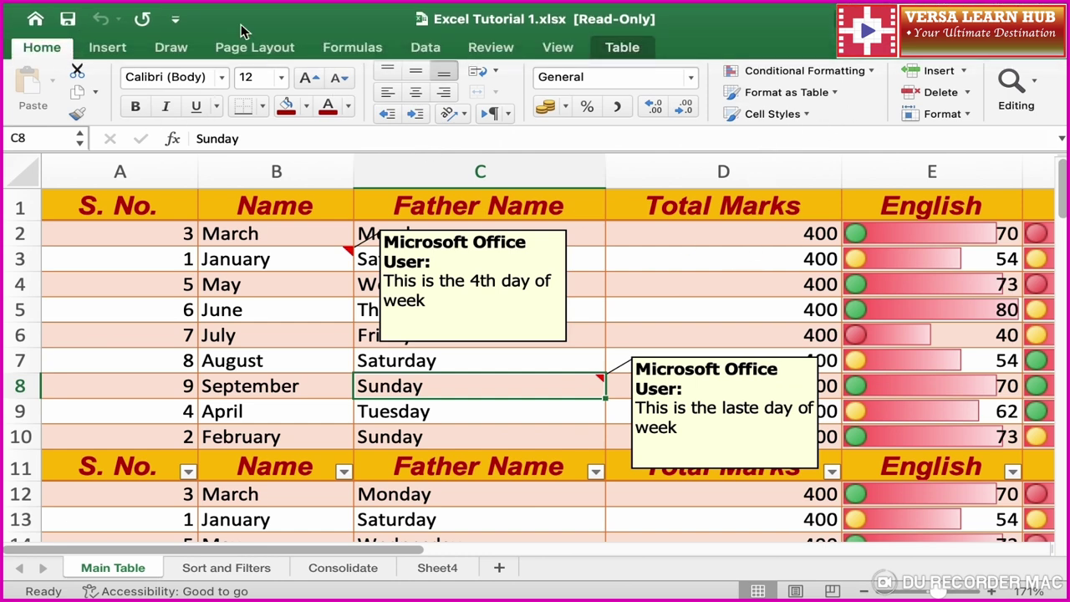
left_click(127, 11)
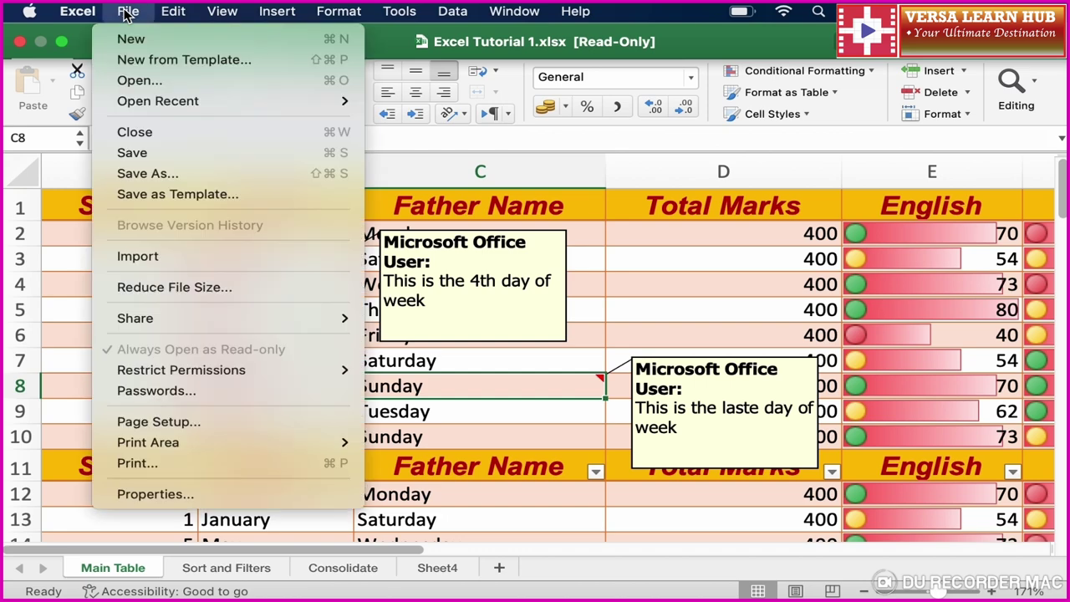
left_click(147, 173)
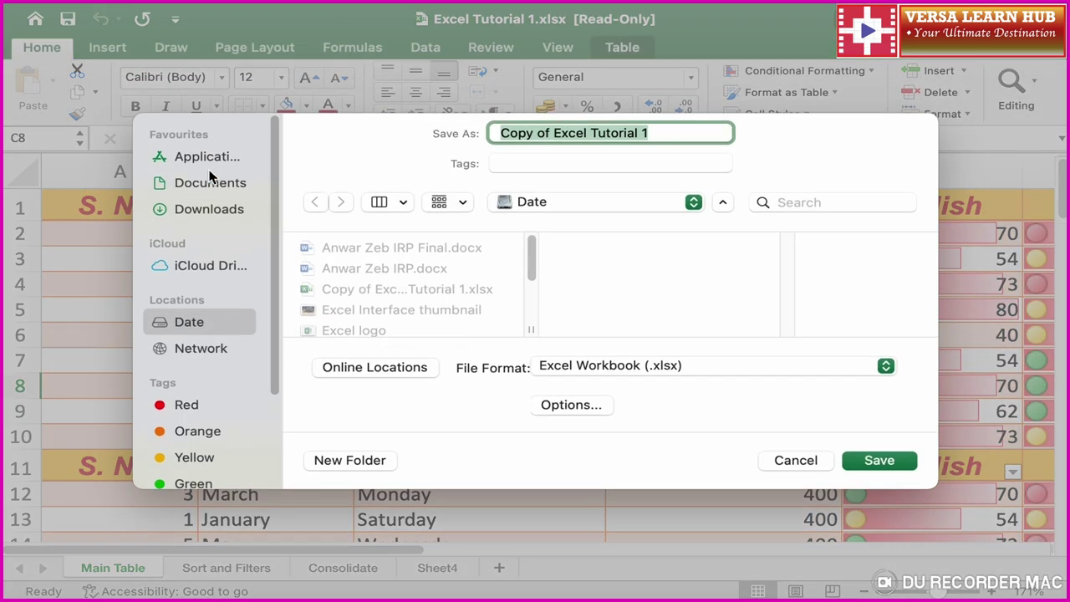
type("Exce")
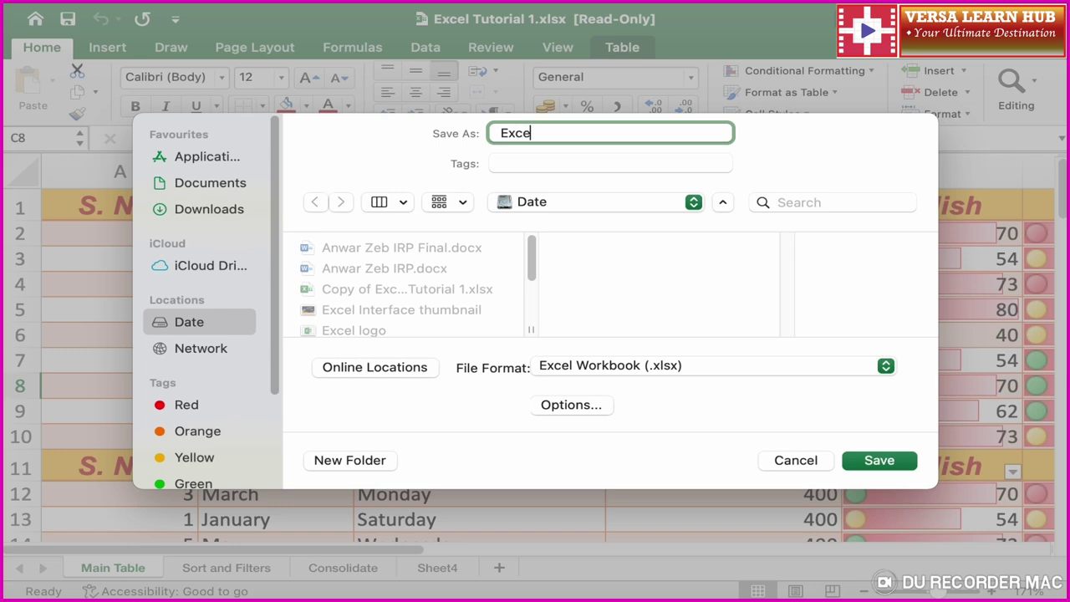
type("l Tutoria")
type("l final")
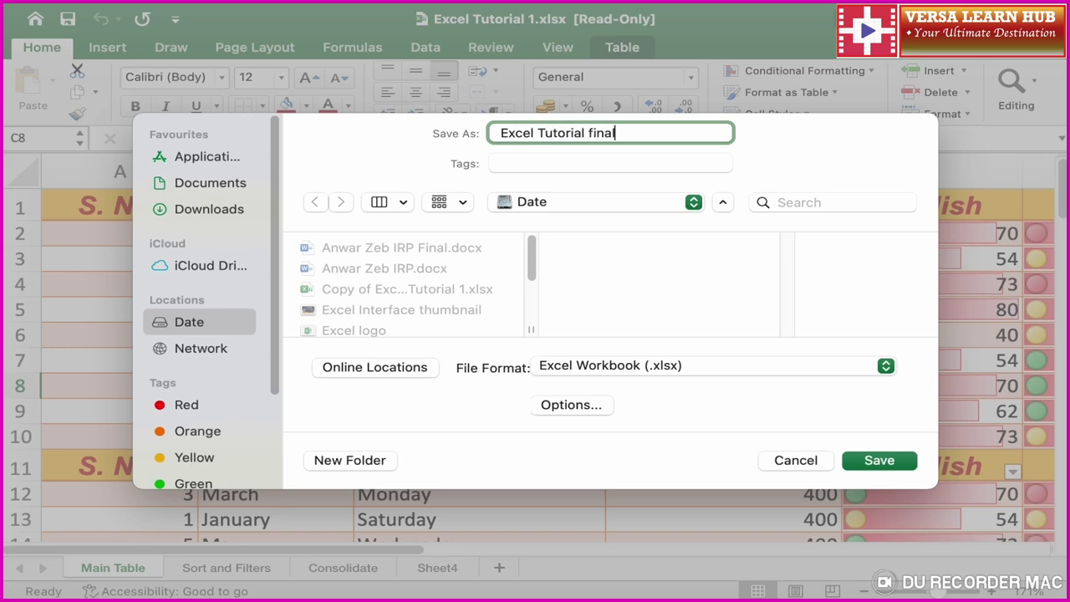
left_click(895, 464)
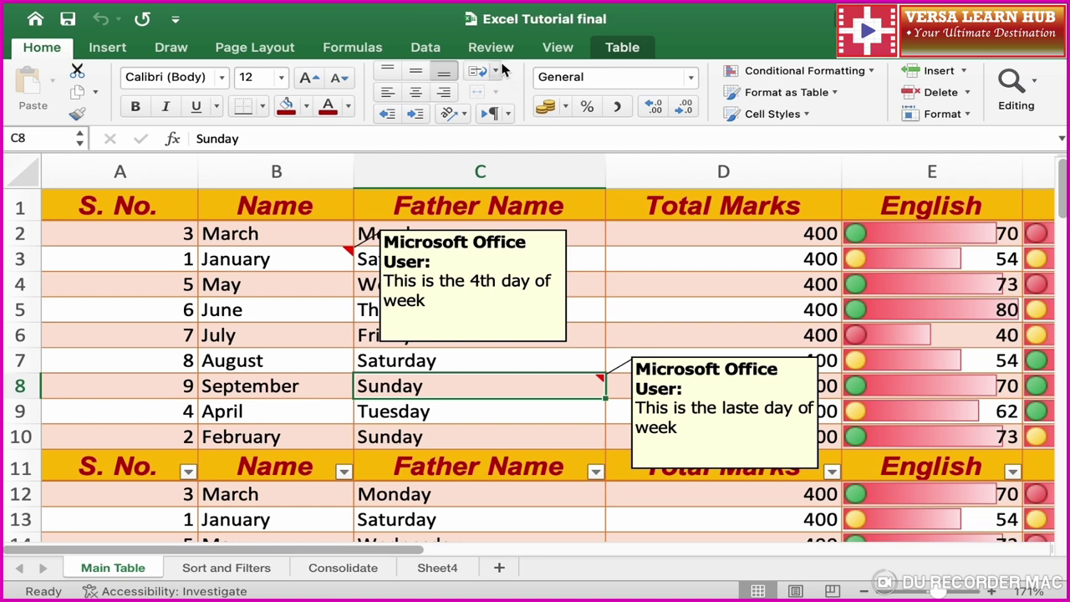
Step: Switch to the Review ribbon for Excel Tutorial final
left_click(496, 53)
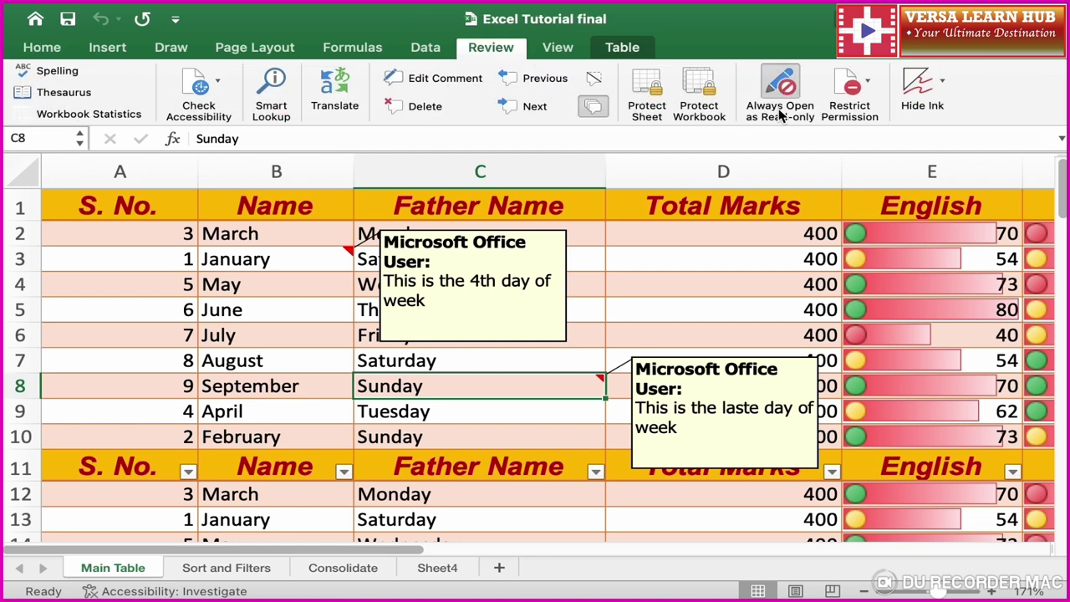